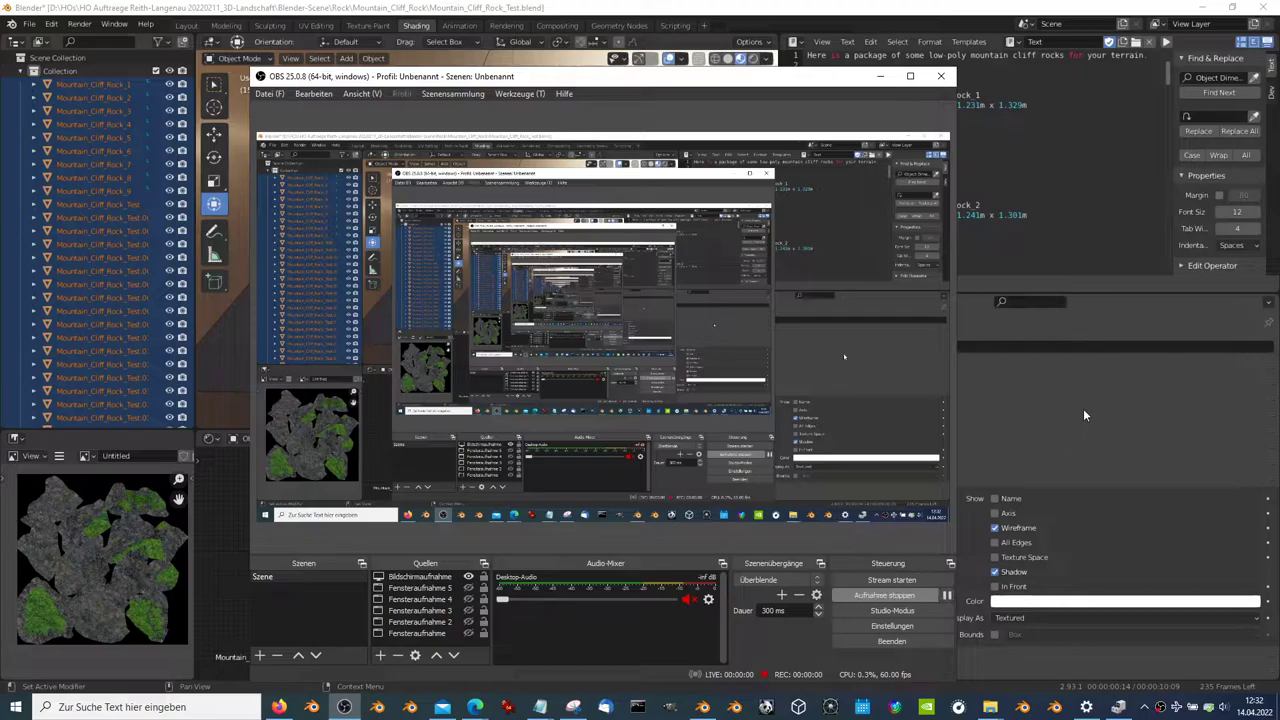
Step: Bring Blender to the front, orbit the rocks and maximize the 3D viewport
{"action": "left_click", "coordinate": [1083, 408]}
{"action": "middle_click_drag", "start_coordinate": [567, 194], "coordinate": [690, 252]}
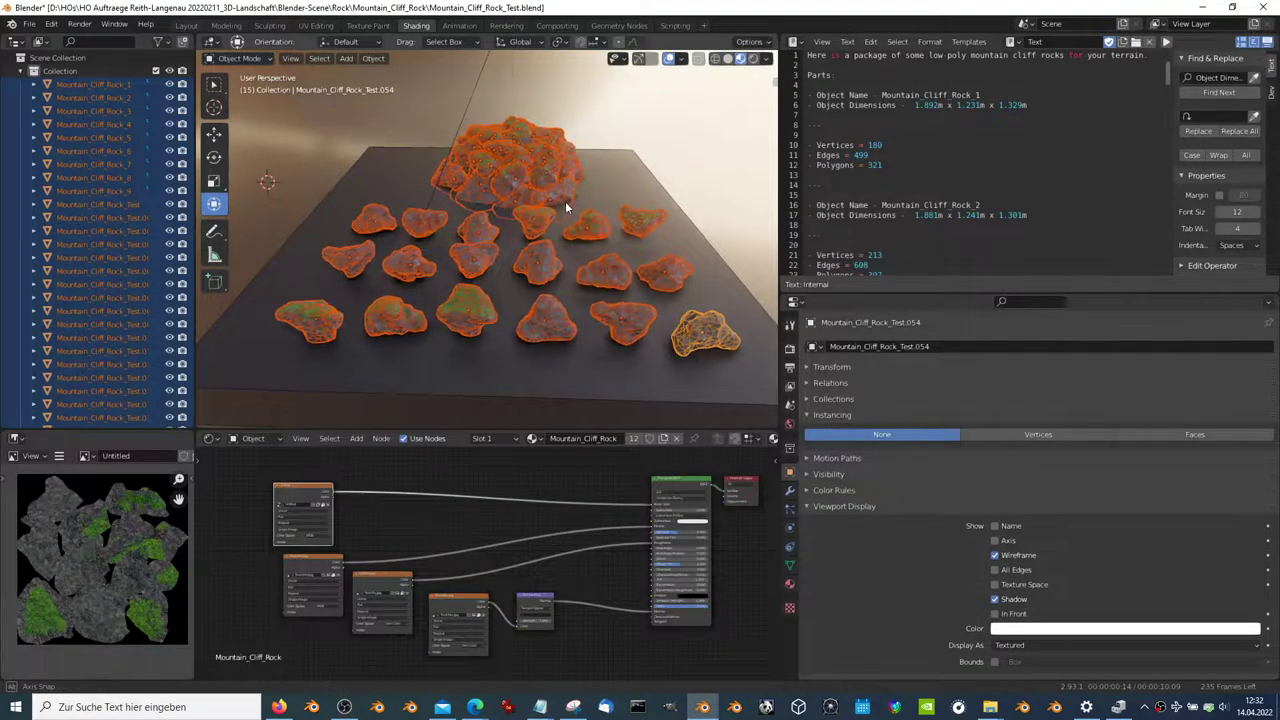
{"action": "key", "text": "ctrl+space"}
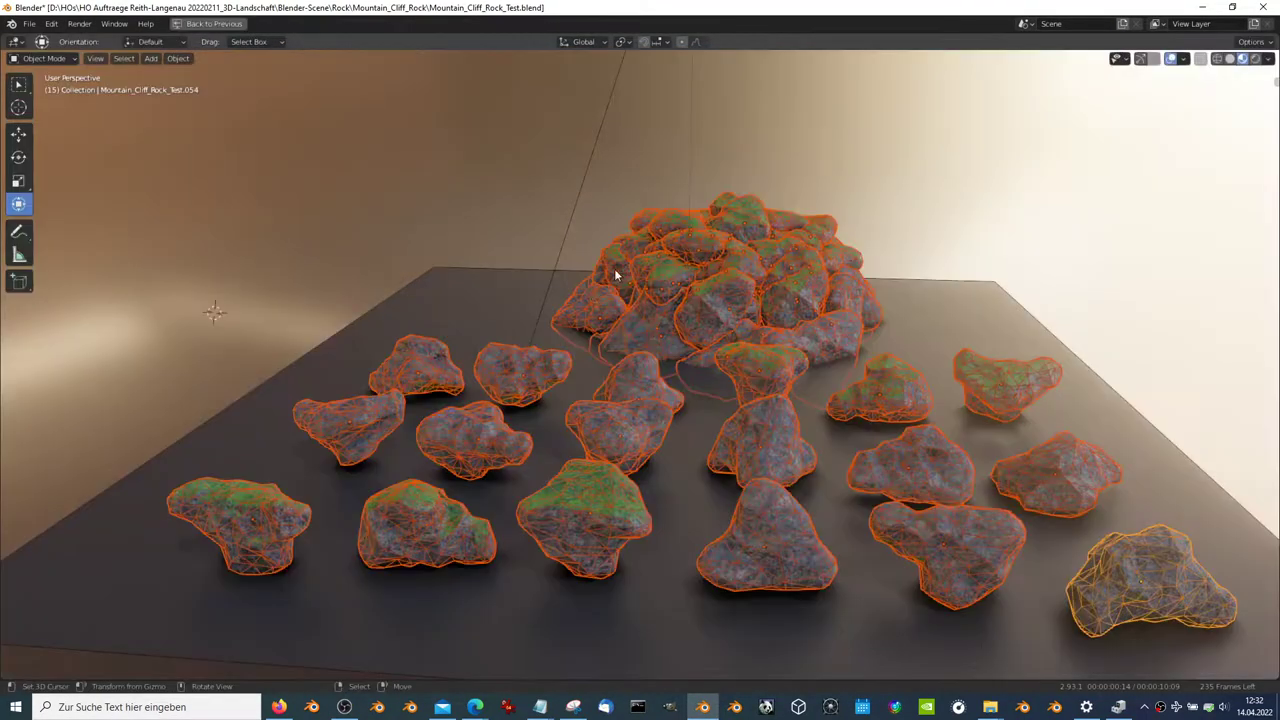
{"action": "scroll", "coordinate": [600, 280], "scroll_direction": "up", "scroll_amount": 3}
{"action": "scroll", "coordinate": [592, 294], "scroll_direction": "up", "scroll_amount": 3}
{"action": "scroll", "coordinate": [587, 279], "scroll_direction": "up", "scroll_amount": 3}
Step: Orbit out and box-select all rocks and the platform, then re-maximize the 3D view
{"action": "left_click", "coordinate": [587, 279]}
{"action": "mouse_move", "coordinate": [587, 279]}
{"action": "middle_mouse_down"}
{"action": "mouse_move", "coordinate": [780, 295]}
{"action": "mouse_move", "coordinate": [660, 302]}
{"action": "mouse_move", "coordinate": [794, 323]}
{"action": "mouse_move", "coordinate": [741, 288]}
{"action": "mouse_move", "coordinate": [820, 344]}
{"action": "middle_mouse_up"}
{"action": "scroll", "coordinate": [741, 288], "scroll_direction": "down", "scroll_amount": 3}
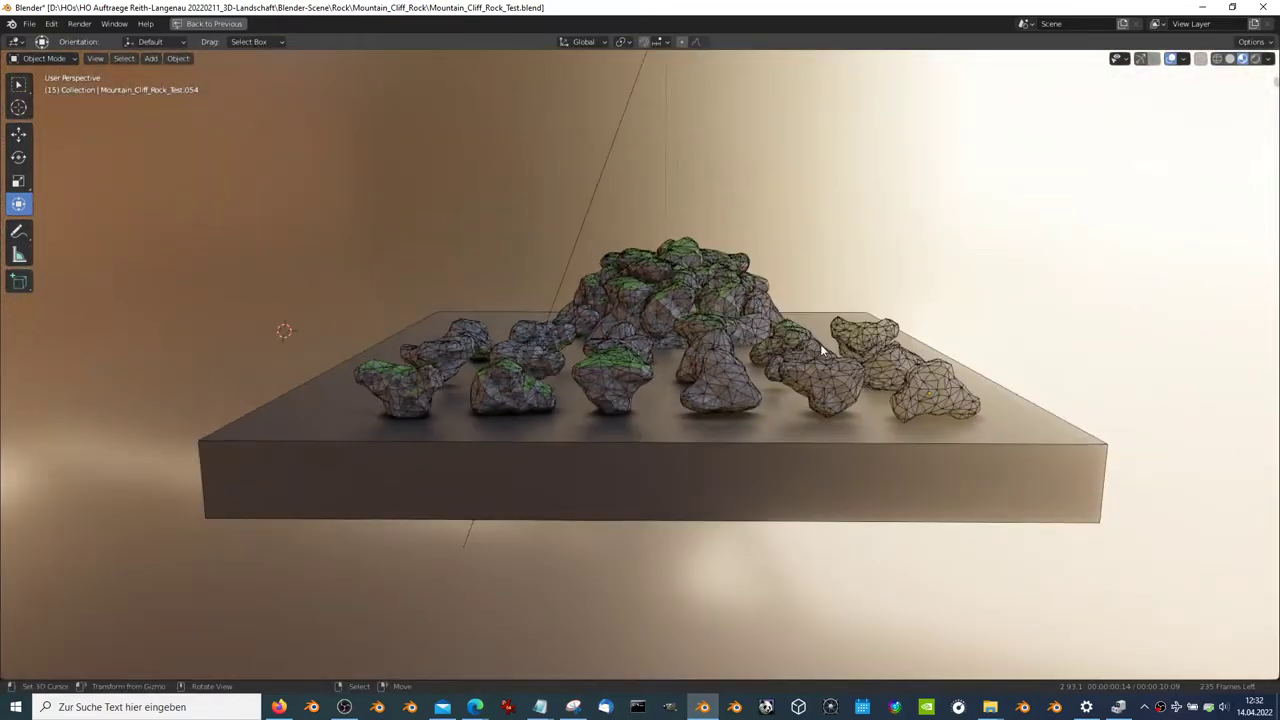
{"action": "left_click_drag", "start_coordinate": [990, 425], "coordinate": [189, 157]}
{"action": "key", "text": "b"}
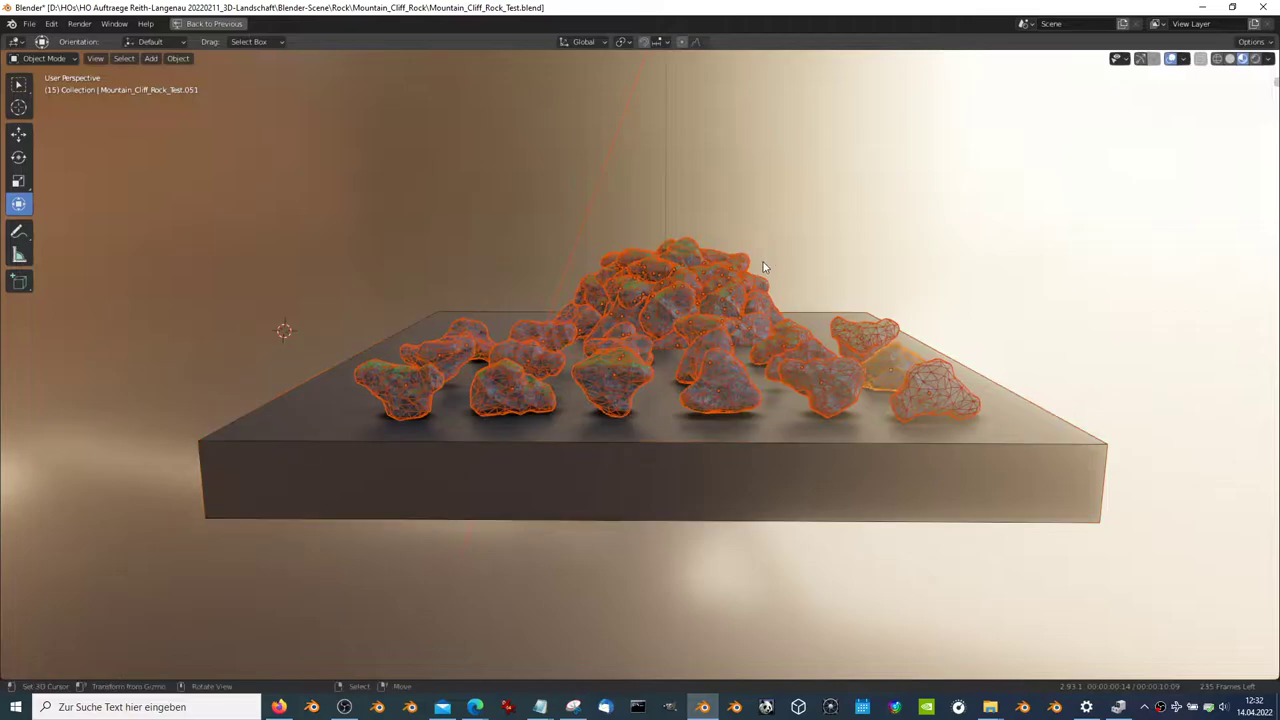
{"action": "key", "text": "ctrl+space"}
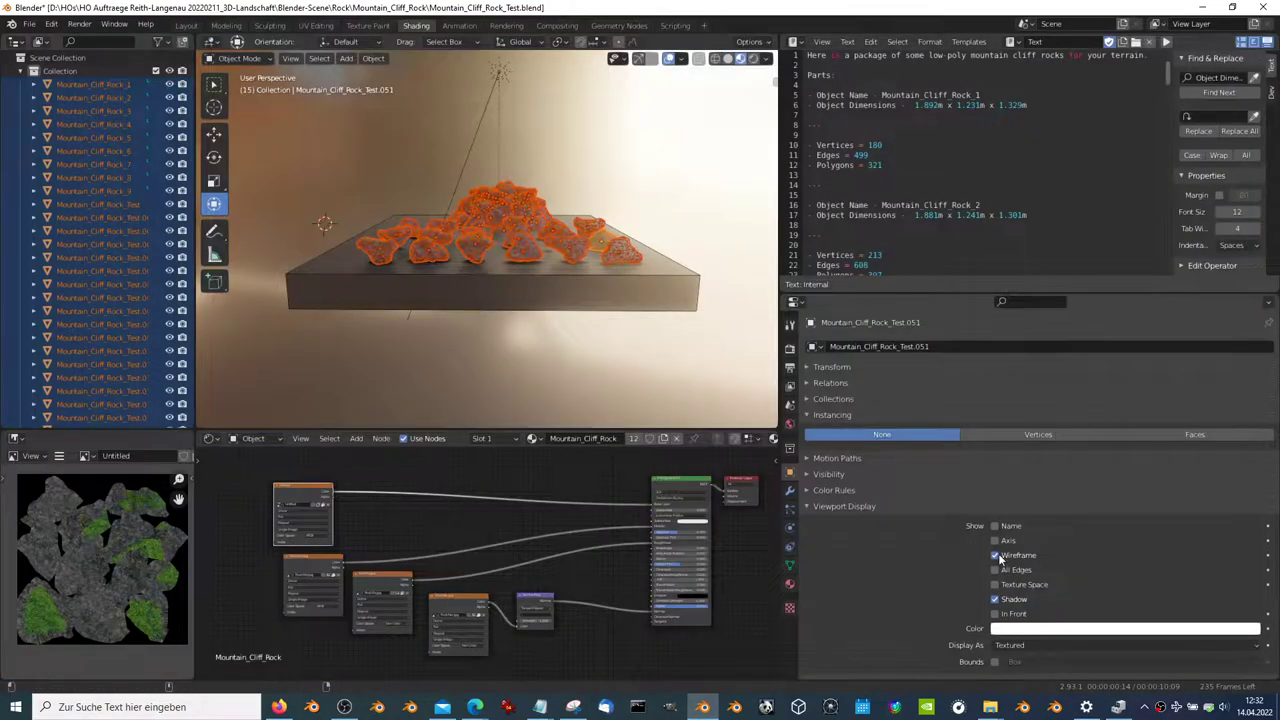
{"action": "key", "text": "ctrl+space"}
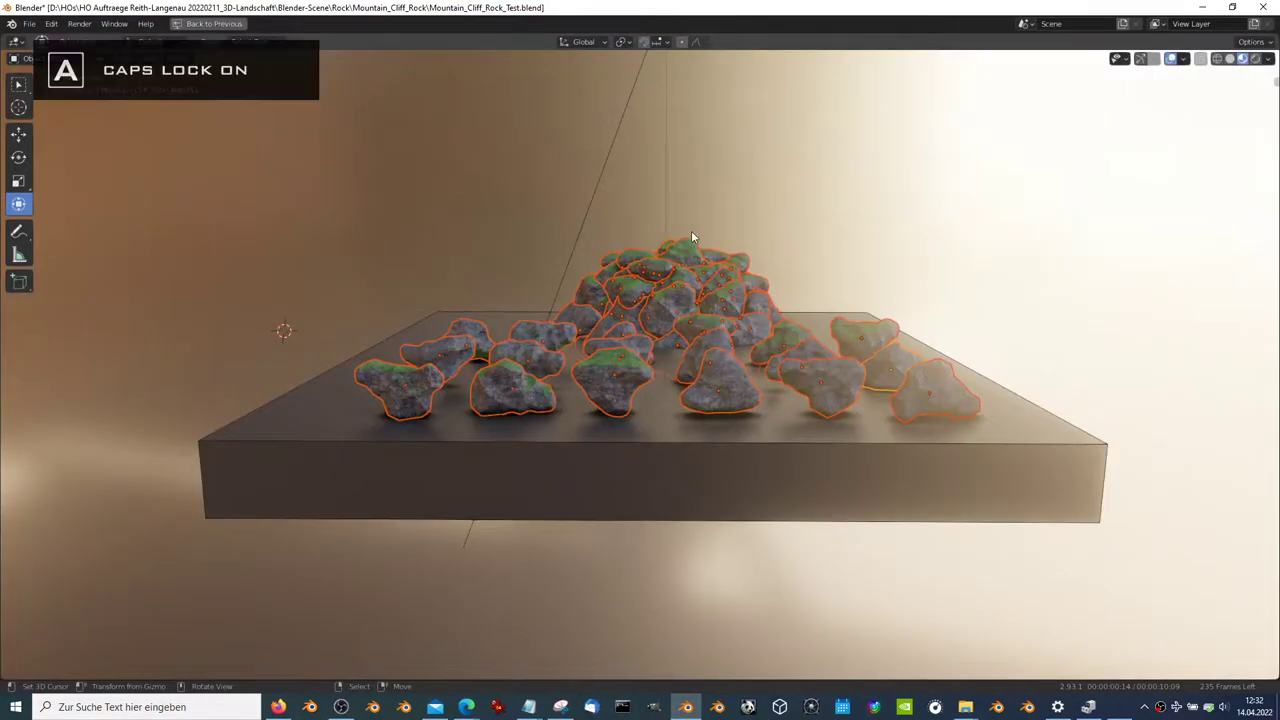
Step: Deselect the rocks and zoom in at a low angle around a single rock
{"action": "left_click", "coordinate": [691, 233]}
{"action": "scroll", "coordinate": [662, 231], "scroll_direction": "up", "scroll_amount": 5}
{"action": "scroll", "coordinate": [668, 287], "scroll_direction": "up", "scroll_amount": 3}
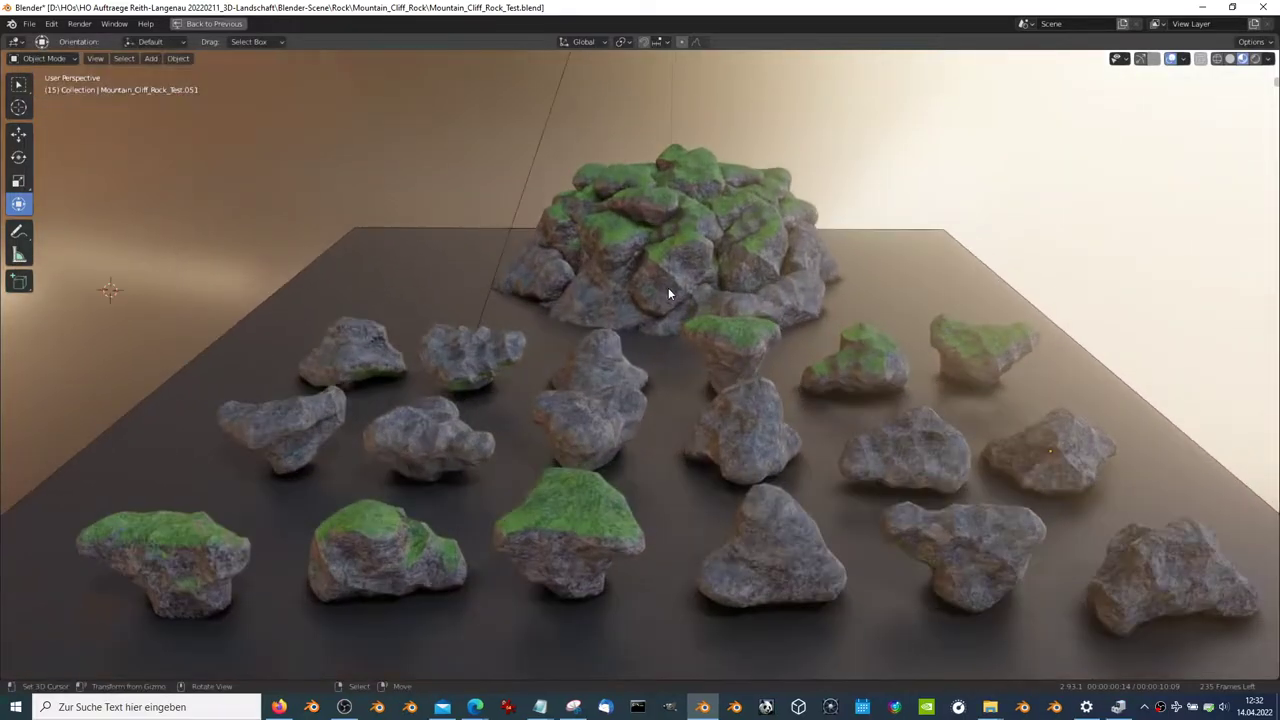
{"action": "scroll", "coordinate": [668, 287], "scroll_direction": "up", "scroll_amount": 3}
{"action": "scroll", "coordinate": [654, 283], "scroll_direction": "up", "scroll_amount": 3}
{"action": "middle_click_drag", "start_coordinate": [705, 284], "coordinate": [645, 236]}
{"action": "scroll", "coordinate": [737, 265], "scroll_direction": "up", "scroll_amount": 2}
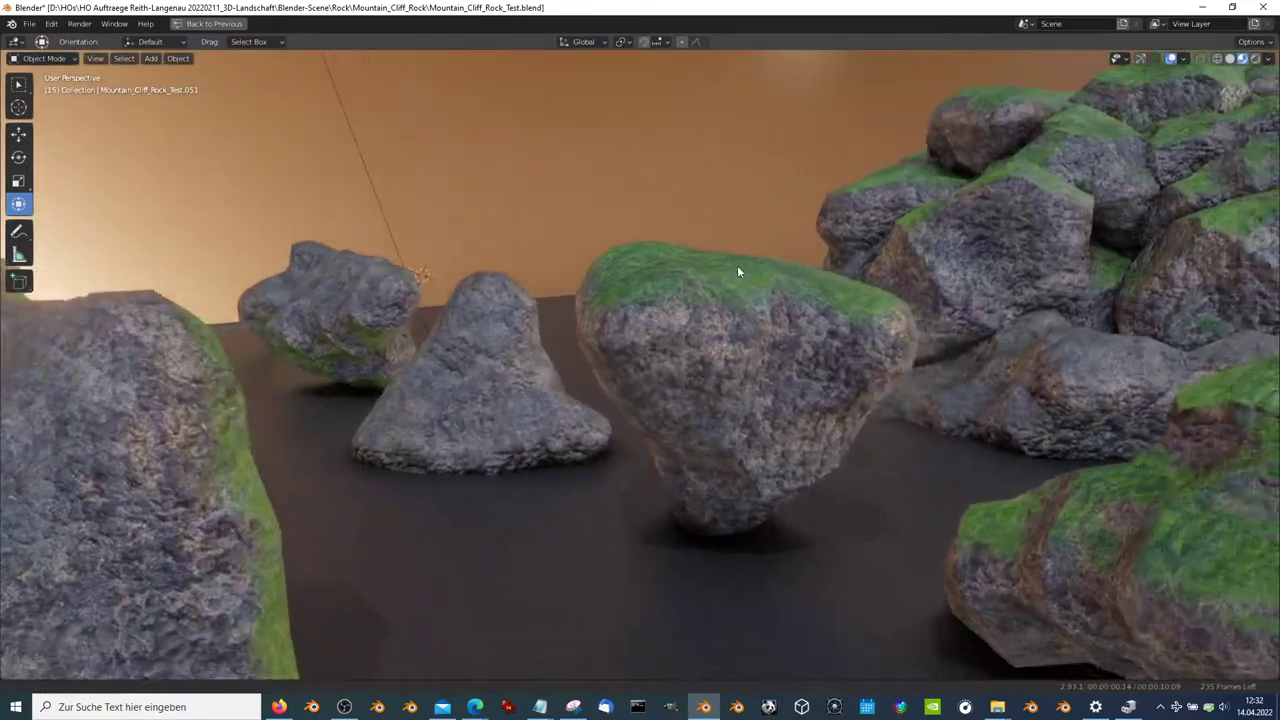
{"action": "mouse_move", "coordinate": [737, 266]}
{"action": "middle_mouse_down"}
{"action": "mouse_move", "coordinate": [904, 306]}
{"action": "mouse_move", "coordinate": [711, 299]}
{"action": "middle_mouse_up"}
{"action": "scroll", "coordinate": [704, 297], "scroll_direction": "up", "scroll_amount": 3}
{"action": "scroll", "coordinate": [704, 296], "scroll_direction": "up", "scroll_amount": 3}
Step: Select one rock and orbit around it to view it from several angles
{"action": "left_click", "coordinate": [553, 294]}
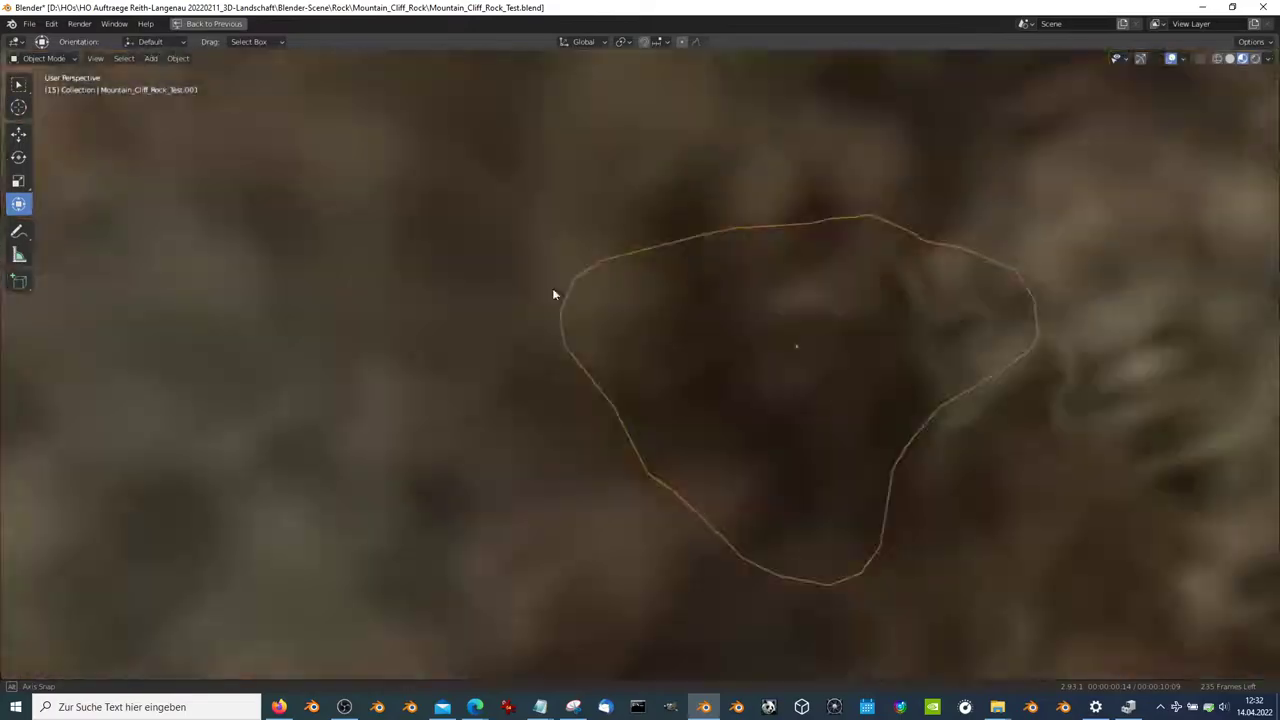
{"action": "scroll", "coordinate": [553, 294], "scroll_direction": "down", "scroll_amount": 5}
{"action": "mouse_move", "coordinate": [460, 284]}
{"action": "middle_mouse_down"}
{"action": "mouse_move", "coordinate": [294, 286]}
{"action": "mouse_move", "coordinate": [829, 214]}
{"action": "mouse_move", "coordinate": [680, 277]}
{"action": "mouse_move", "coordinate": [777, 276]}
{"action": "middle_mouse_up"}
{"action": "scroll", "coordinate": [294, 286], "scroll_direction": "down", "scroll_amount": 3}
{"action": "scroll", "coordinate": [730, 277], "scroll_direction": "up", "scroll_amount": 3}
{"action": "scroll", "coordinate": [1128, 308], "scroll_direction": "down", "scroll_amount": 3}
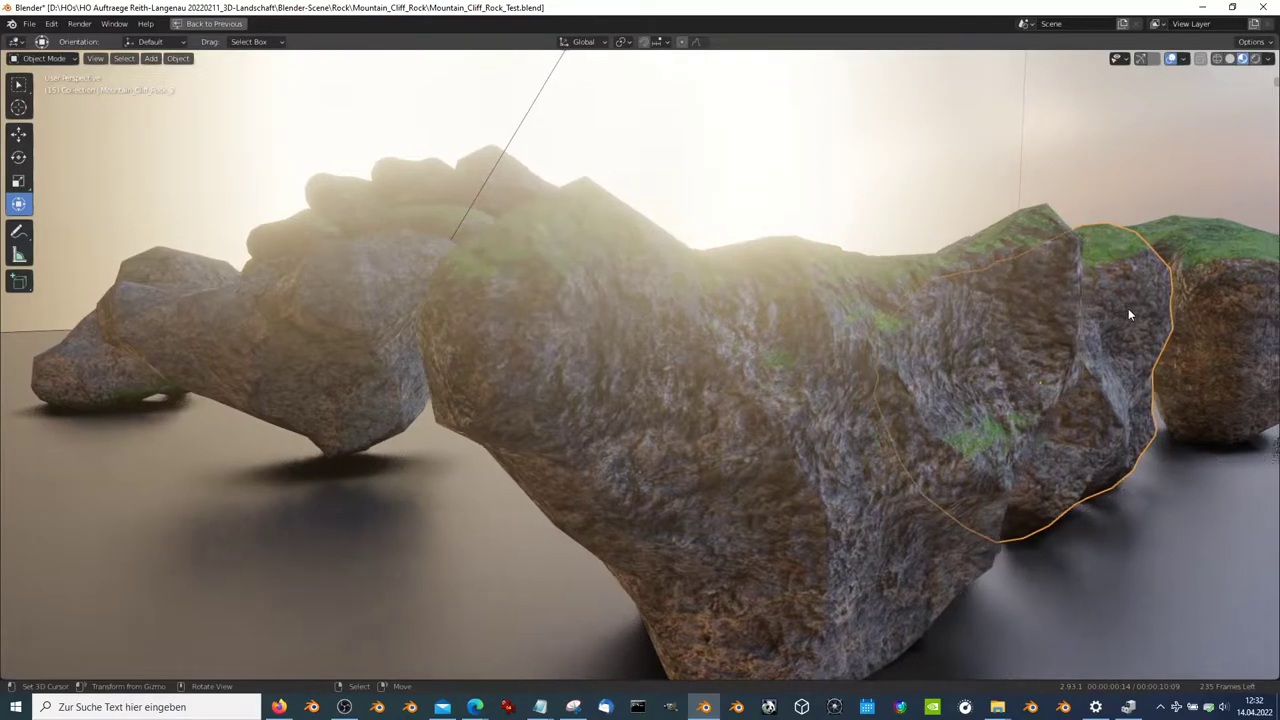
{"action": "scroll", "coordinate": [1128, 308], "scroll_direction": "down", "scroll_amount": 3}
{"action": "mouse_move", "coordinate": [1128, 308]}
{"action": "middle_mouse_down"}
{"action": "mouse_move", "coordinate": [893, 302]}
{"action": "mouse_move", "coordinate": [504, 322]}
{"action": "mouse_move", "coordinate": [277, 286]}
{"action": "mouse_move", "coordinate": [620, 300]}
{"action": "middle_mouse_up"}
Step: Switch viewport lighting to HDRIs and drag World Strength down to 0
{"action": "left_click", "coordinate": [1268, 58]}
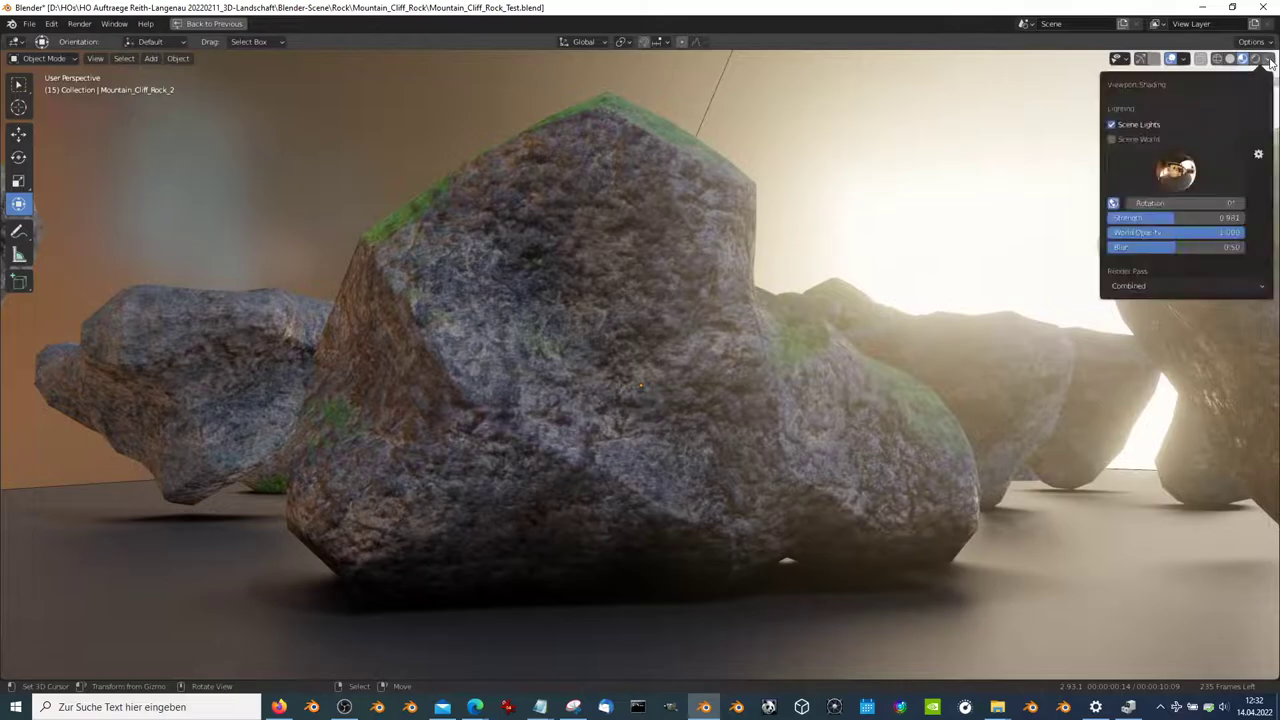
{"action": "left_click", "coordinate": [1183, 218]}
{"action": "mouse_move", "coordinate": [350, 305]}
{"action": "middle_mouse_down"}
{"action": "mouse_move", "coordinate": [689, 313]}
{"action": "mouse_move", "coordinate": [526, 352]}
{"action": "mouse_move", "coordinate": [763, 319]}
{"action": "mouse_move", "coordinate": [1076, 152]}
{"action": "middle_mouse_up"}
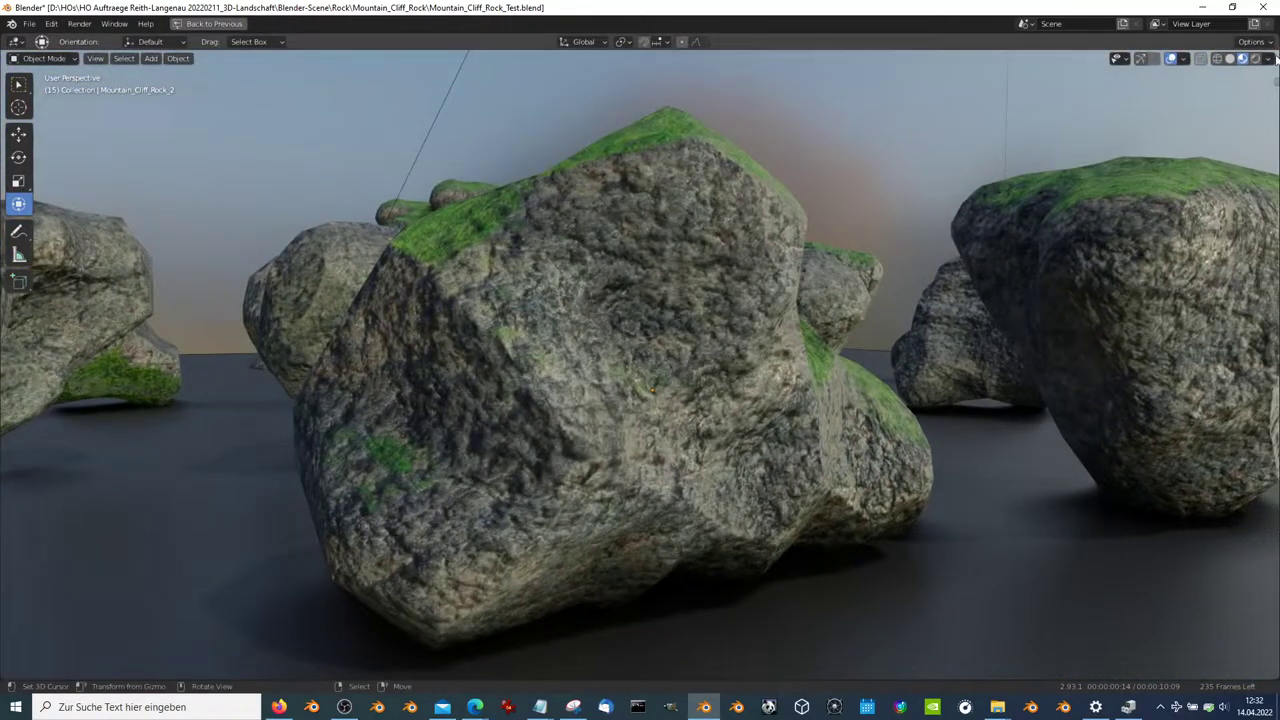
{"action": "left_click", "coordinate": [1268, 58]}
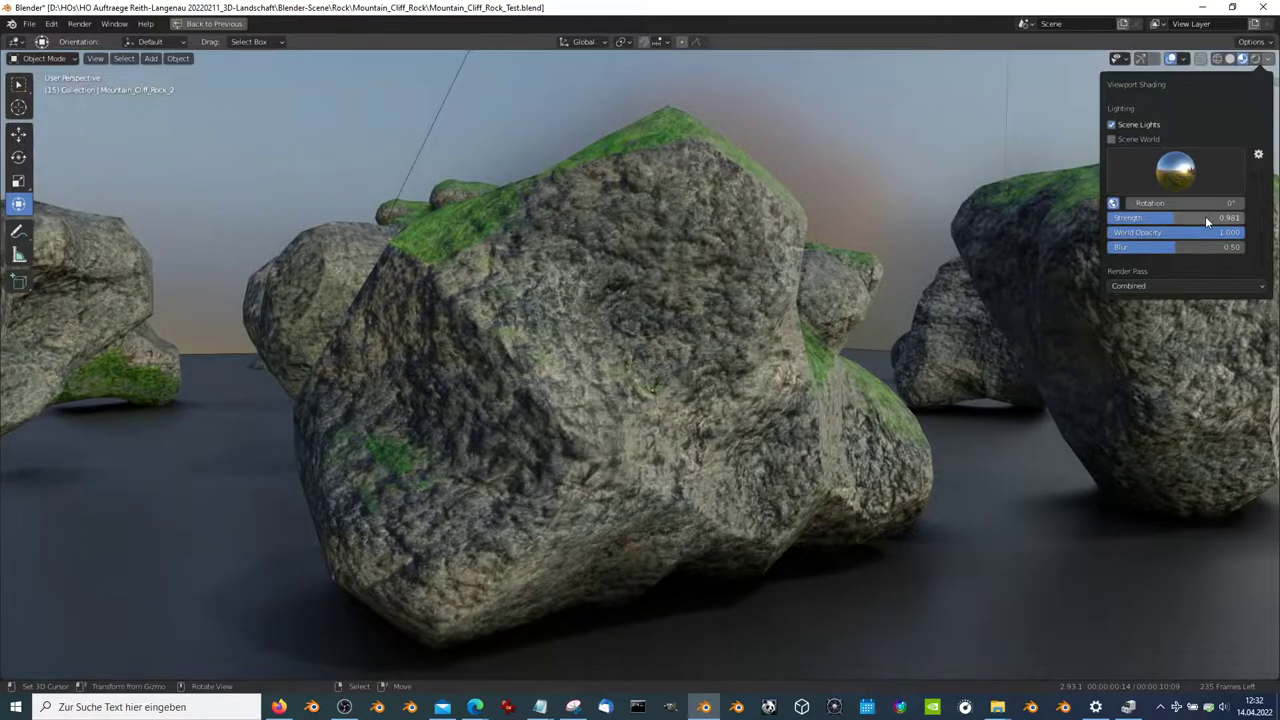
{"action": "left_click_drag", "start_coordinate": [1205, 216], "coordinate": [1130, 217]}
{"action": "scroll", "coordinate": [684, 242], "scroll_direction": "down", "scroll_amount": 5}
{"action": "mouse_move", "coordinate": [684, 242]}
{"action": "middle_mouse_down"}
{"action": "mouse_move", "coordinate": [686, 286]}
{"action": "mouse_move", "coordinate": [791, 323]}
{"action": "mouse_move", "coordinate": [574, 330]}
{"action": "mouse_move", "coordinate": [648, 286]}
{"action": "mouse_move", "coordinate": [577, 271]}
{"action": "mouse_move", "coordinate": [600, 280]}
{"action": "middle_mouse_up"}
{"action": "scroll", "coordinate": [780, 309], "scroll_direction": "up", "scroll_amount": 3}
Step: Raise World Strength to 0.990 and pick the warm orange studio HDRI
{"action": "left_click", "coordinate": [1270, 58]}
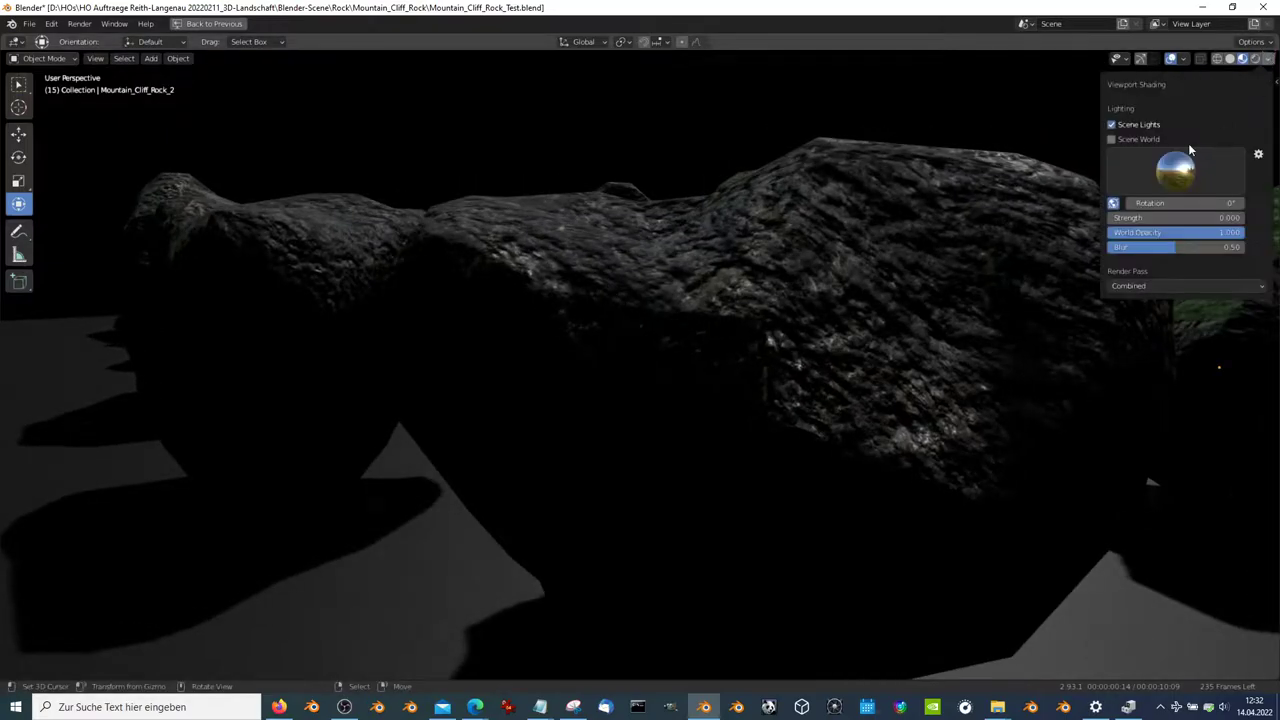
{"action": "left_click_drag", "start_coordinate": [1127, 218], "coordinate": [1175, 216]}
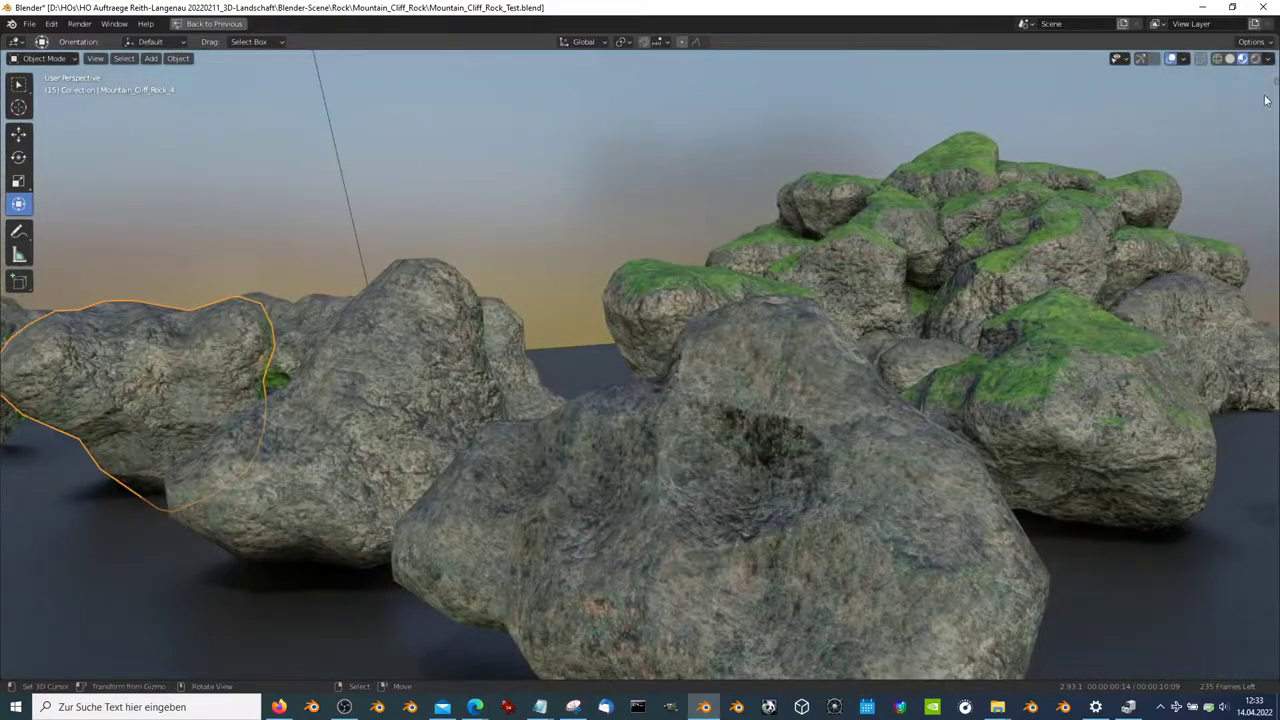
{"action": "left_click", "coordinate": [1269, 59]}
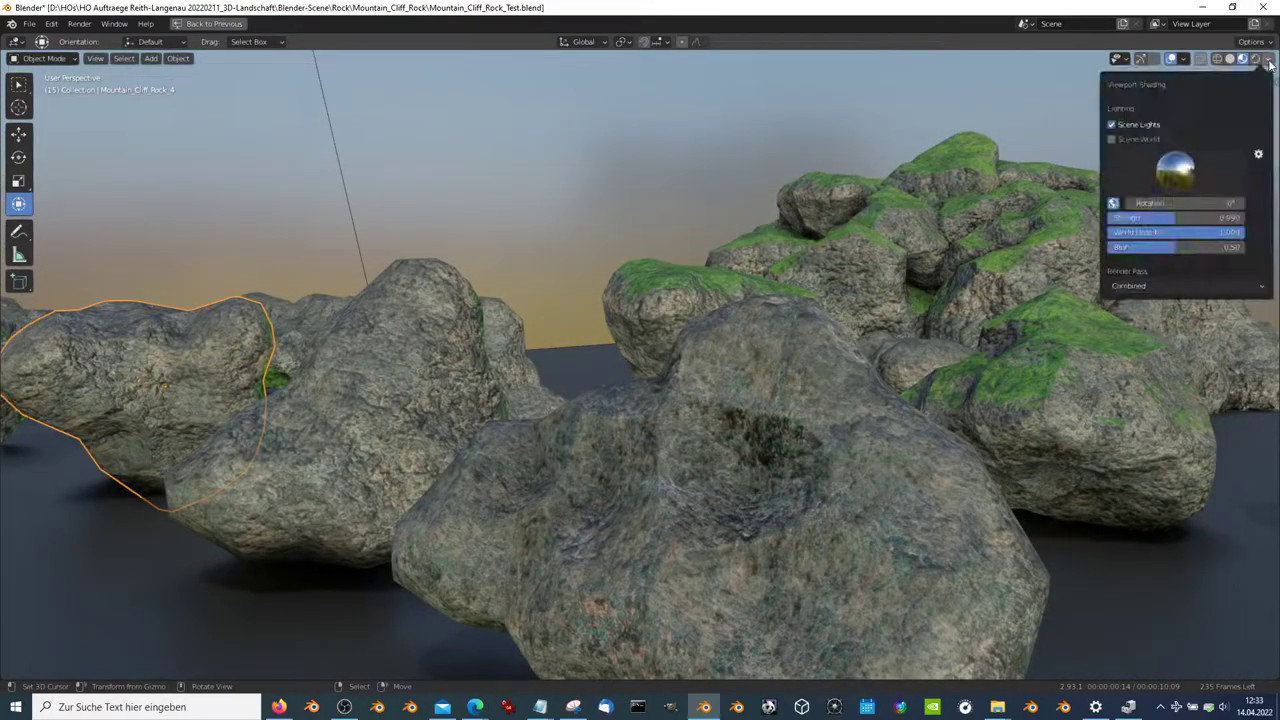
{"action": "left_click", "coordinate": [987, 220]}
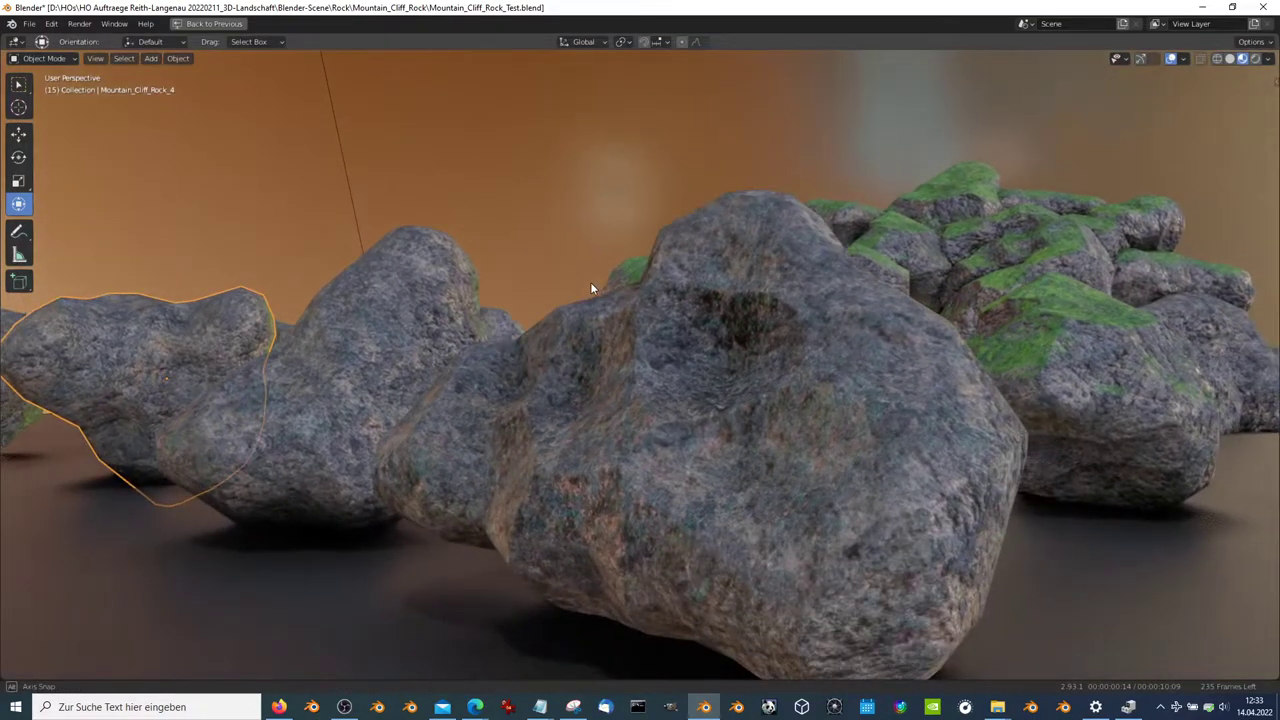
Step: Select the central rock, swap to the neutral grey studio HDRI, and reopen the HDRI thumbnails
{"action": "left_click", "coordinate": [896, 325]}
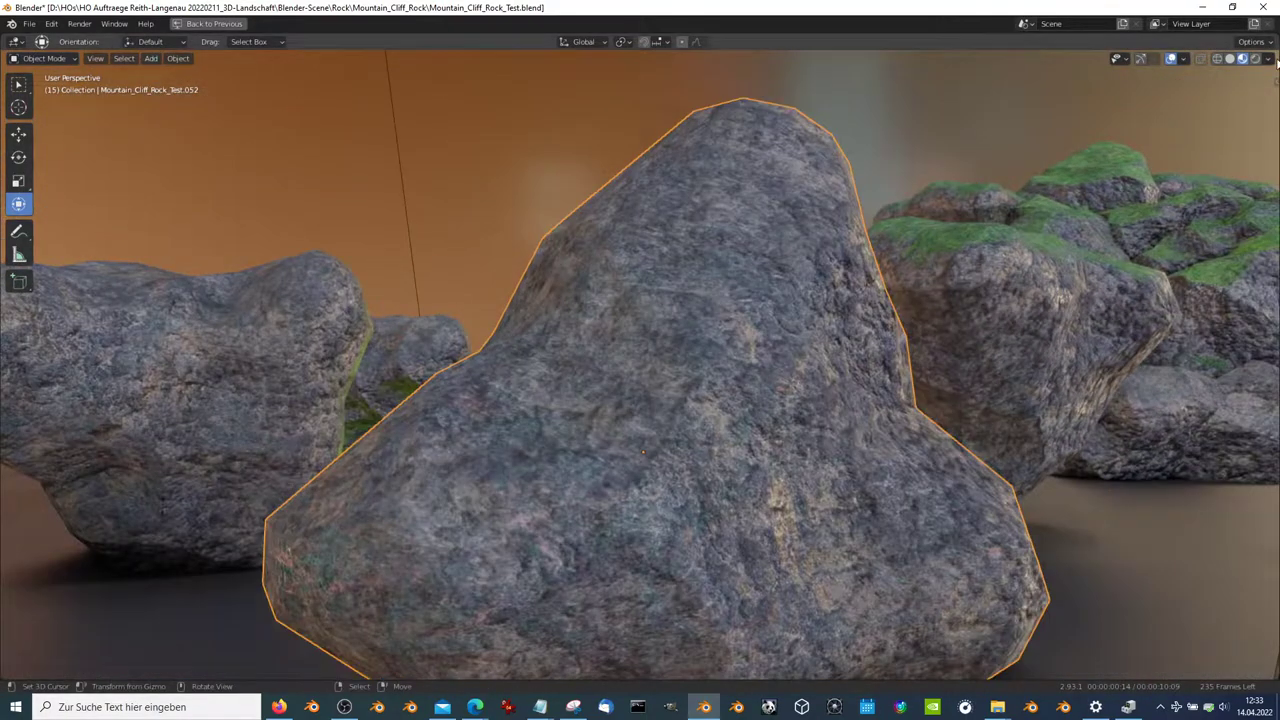
{"action": "left_click", "coordinate": [1268, 59]}
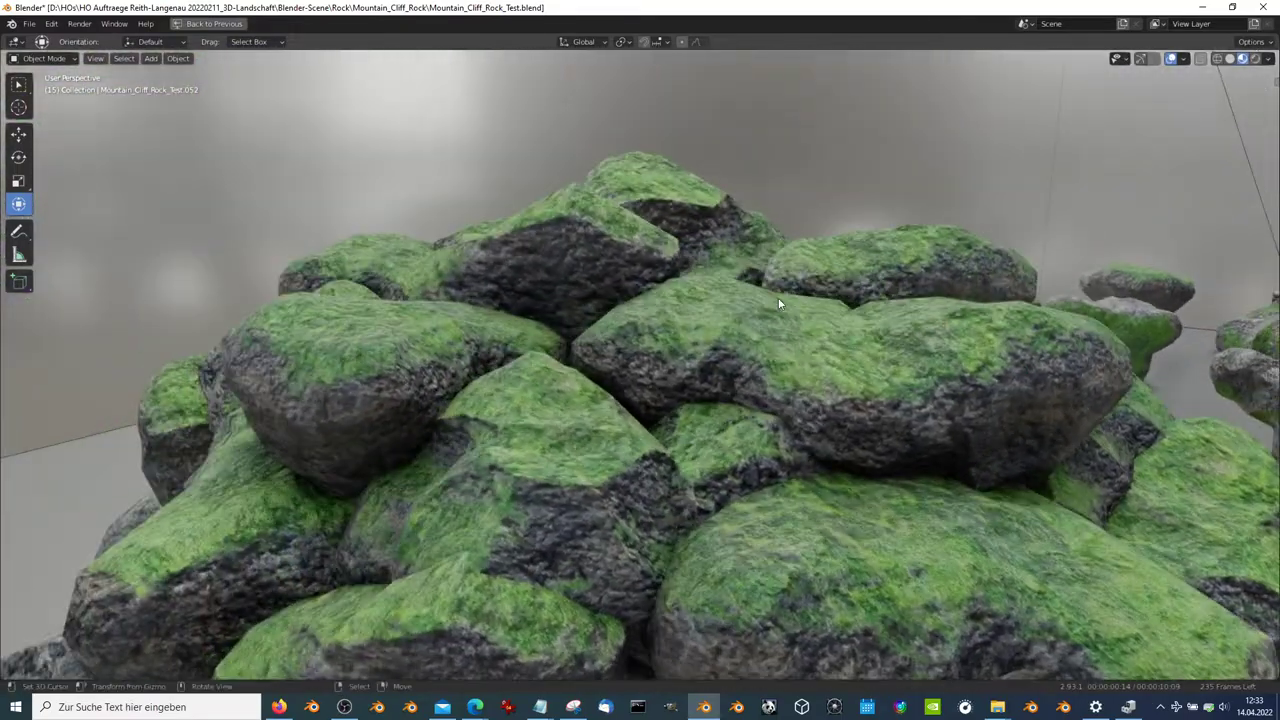
{"action": "left_click", "coordinate": [671, 310]}
{"action": "middle_click_drag", "start_coordinate": [671, 310], "coordinate": [753, 288]}
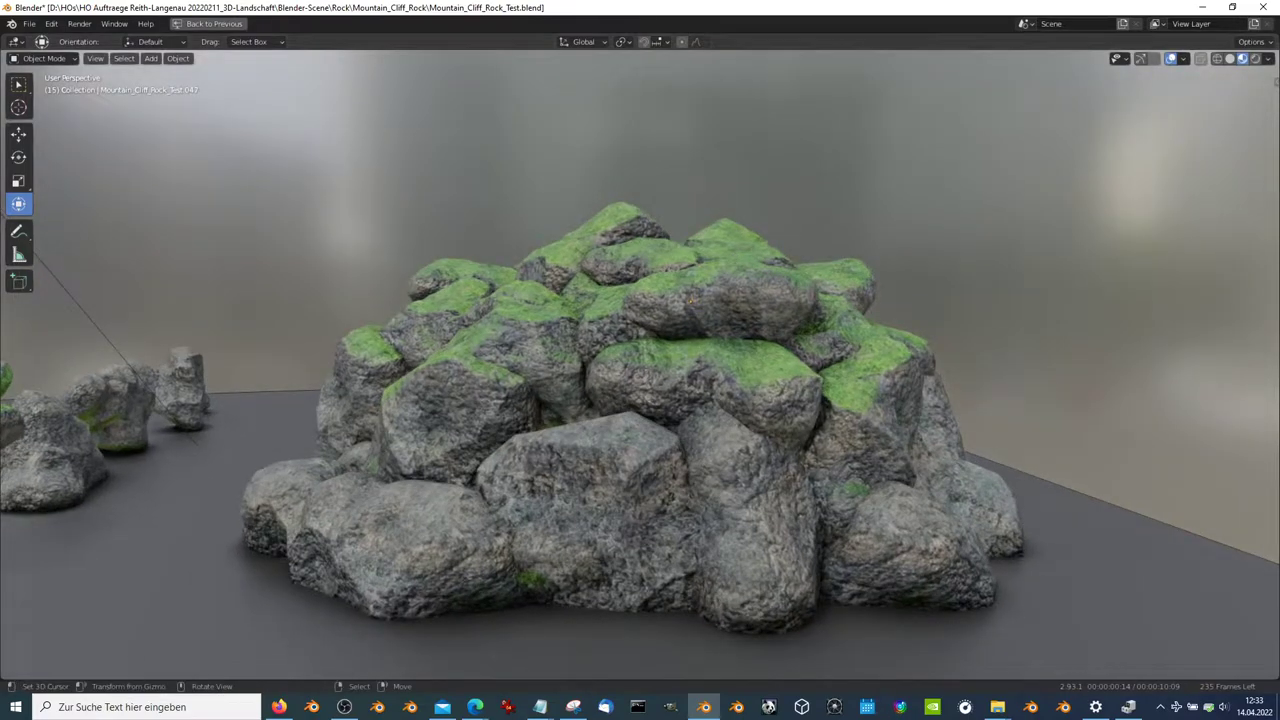
{"action": "left_click", "coordinate": [1268, 58]}
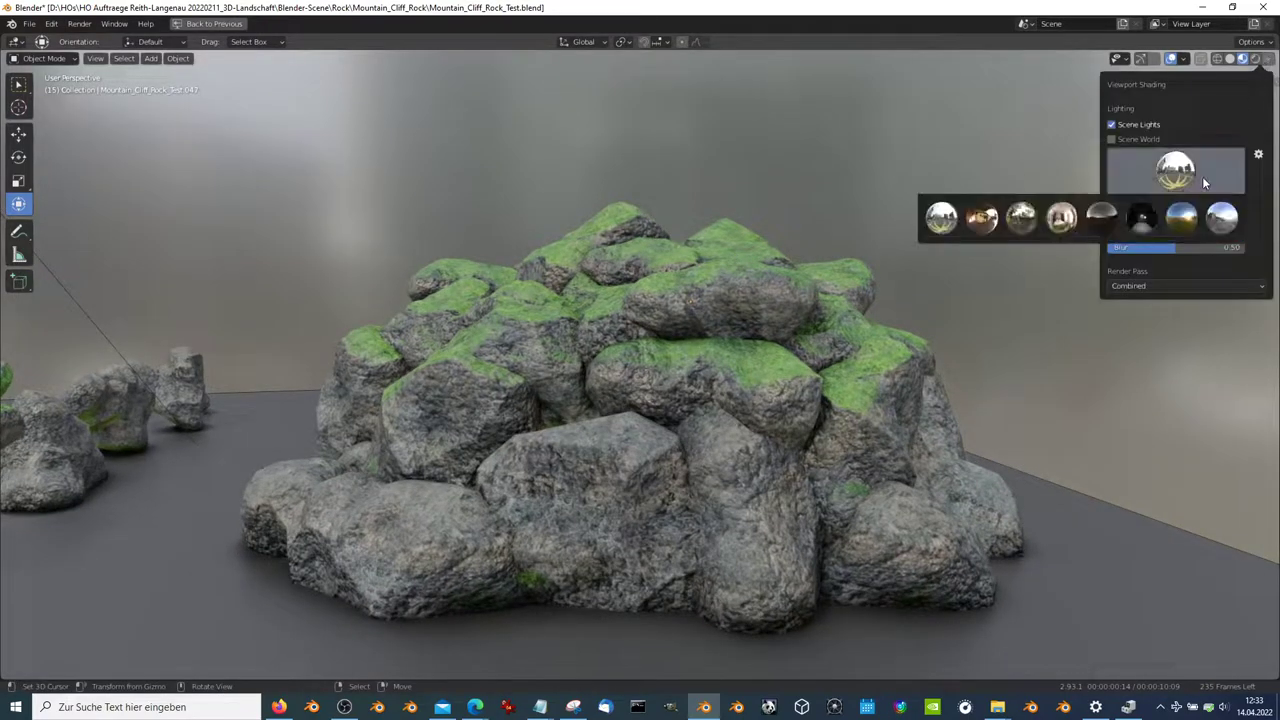
Step: Apply a new HDRI environment, orbit to a high wide view and select a scattered rock
{"action": "left_click", "coordinate": [1229, 229]}
{"action": "mouse_move", "coordinate": [614, 294]}
{"action": "middle_mouse_down"}
{"action": "mouse_move", "coordinate": [462, 298]}
{"action": "mouse_move", "coordinate": [388, 274]}
{"action": "middle_mouse_up"}
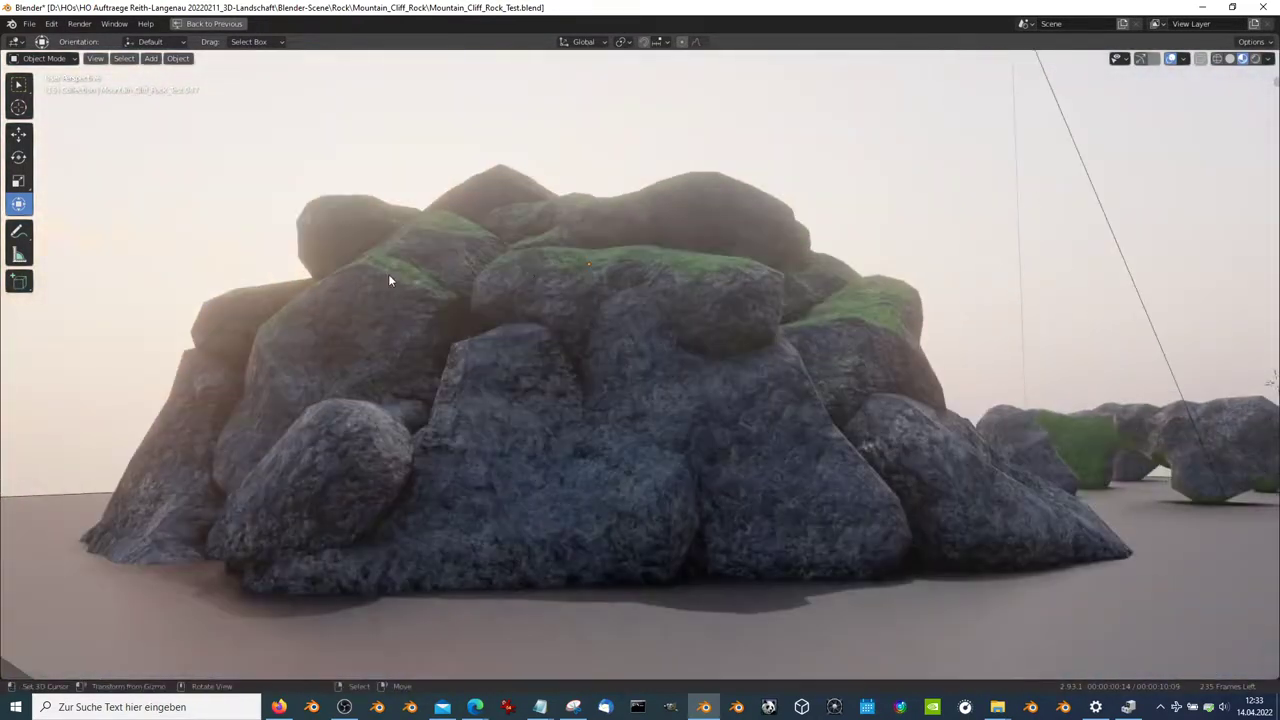
{"action": "scroll", "coordinate": [566, 255], "scroll_direction": "up", "scroll_amount": 3}
{"action": "mouse_move", "coordinate": [566, 255]}
{"action": "middle_mouse_down"}
{"action": "mouse_move", "coordinate": [810, 240]}
{"action": "mouse_move", "coordinate": [703, 320]}
{"action": "mouse_move", "coordinate": [900, 418]}
{"action": "mouse_move", "coordinate": [776, 374]}
{"action": "mouse_move", "coordinate": [802, 398]}
{"action": "middle_mouse_up"}
{"action": "scroll", "coordinate": [777, 374], "scroll_direction": "up", "scroll_amount": 3}
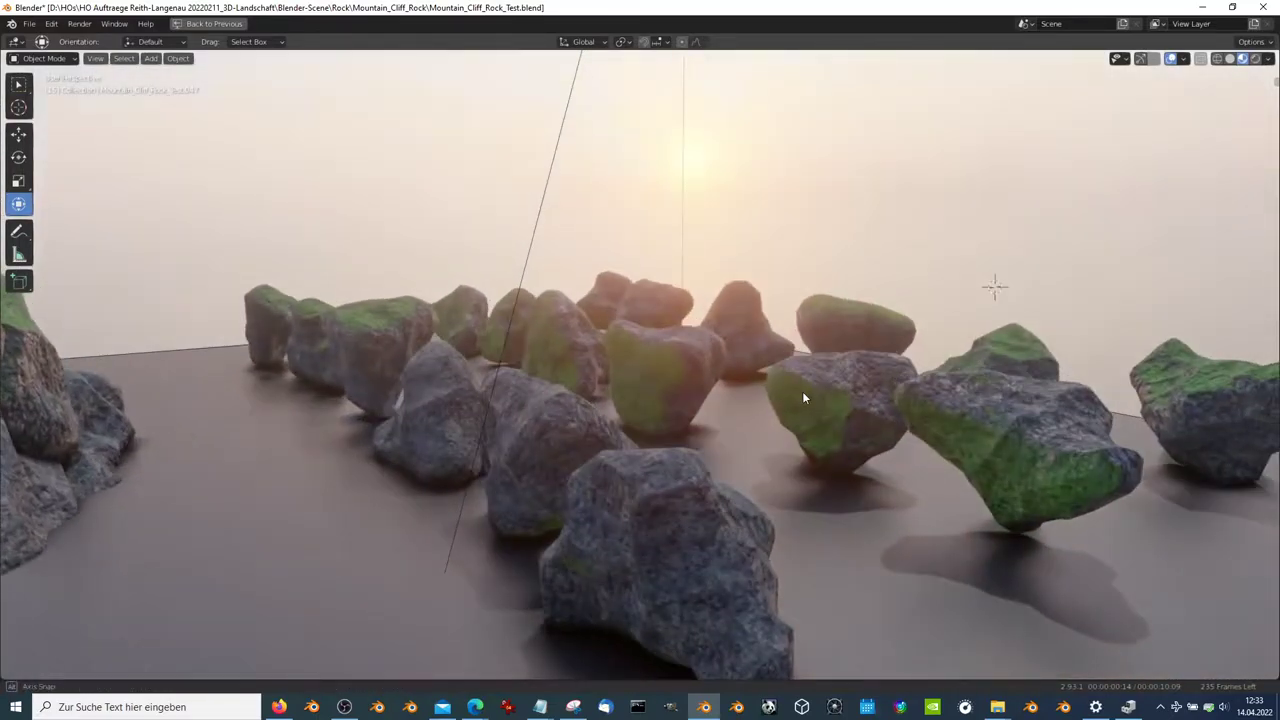
{"action": "mouse_move", "coordinate": [460, 377]}
{"action": "middle_mouse_down"}
{"action": "mouse_move", "coordinate": [504, 308]}
{"action": "mouse_move", "coordinate": [674, 341]}
{"action": "mouse_move", "coordinate": [746, 310]}
{"action": "mouse_move", "coordinate": [845, 308]}
{"action": "mouse_move", "coordinate": [180, 265]}
{"action": "middle_mouse_up"}
{"action": "left_click", "coordinate": [746, 310]}
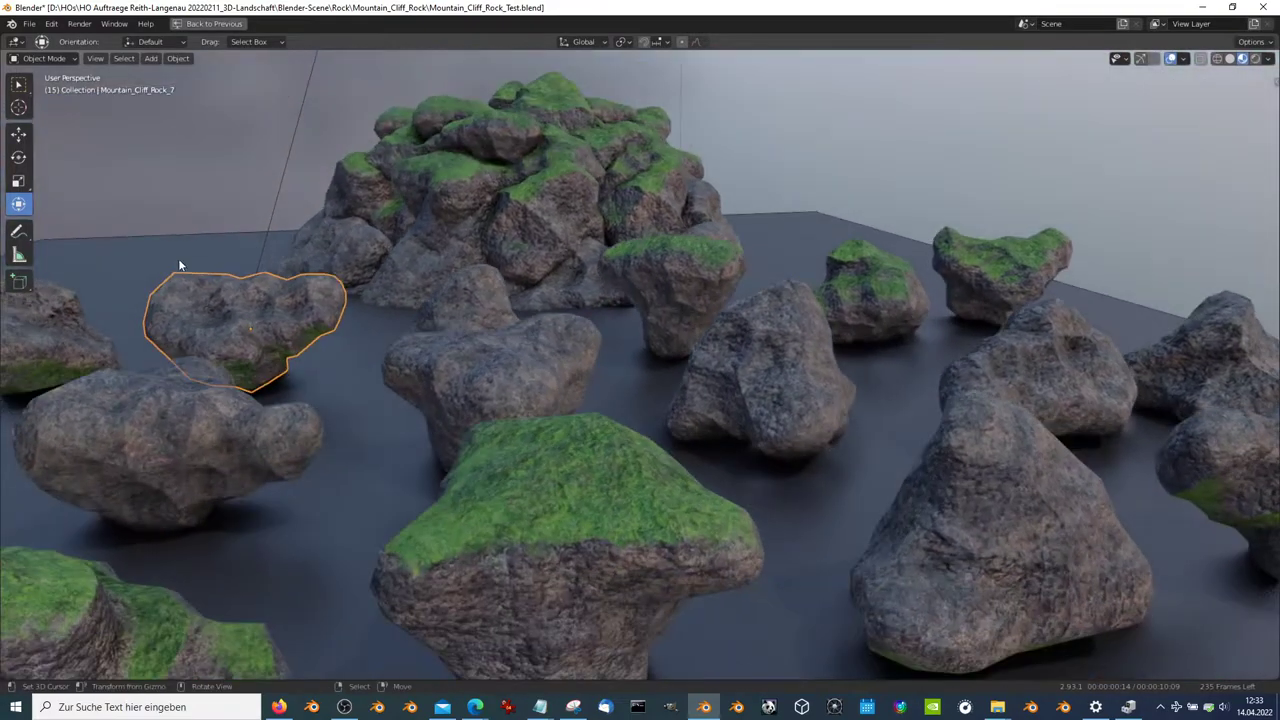
Step: Show the transform gizmo, frame the selected rock and rotate it back near its original pose
{"action": "left_click", "coordinate": [1141, 59]}
{"action": "key", "text": "KP_Decimal"}
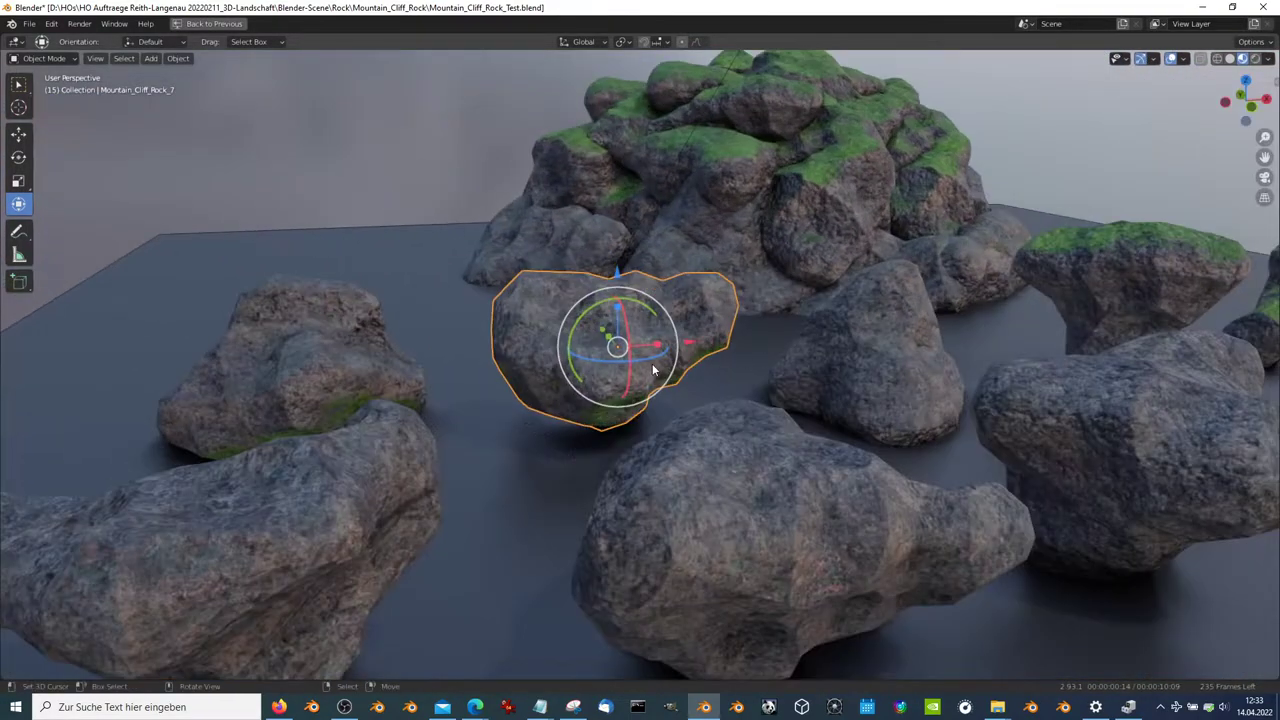
{"action": "left_click_drag", "start_coordinate": [527, 320], "coordinate": [630, 370]}
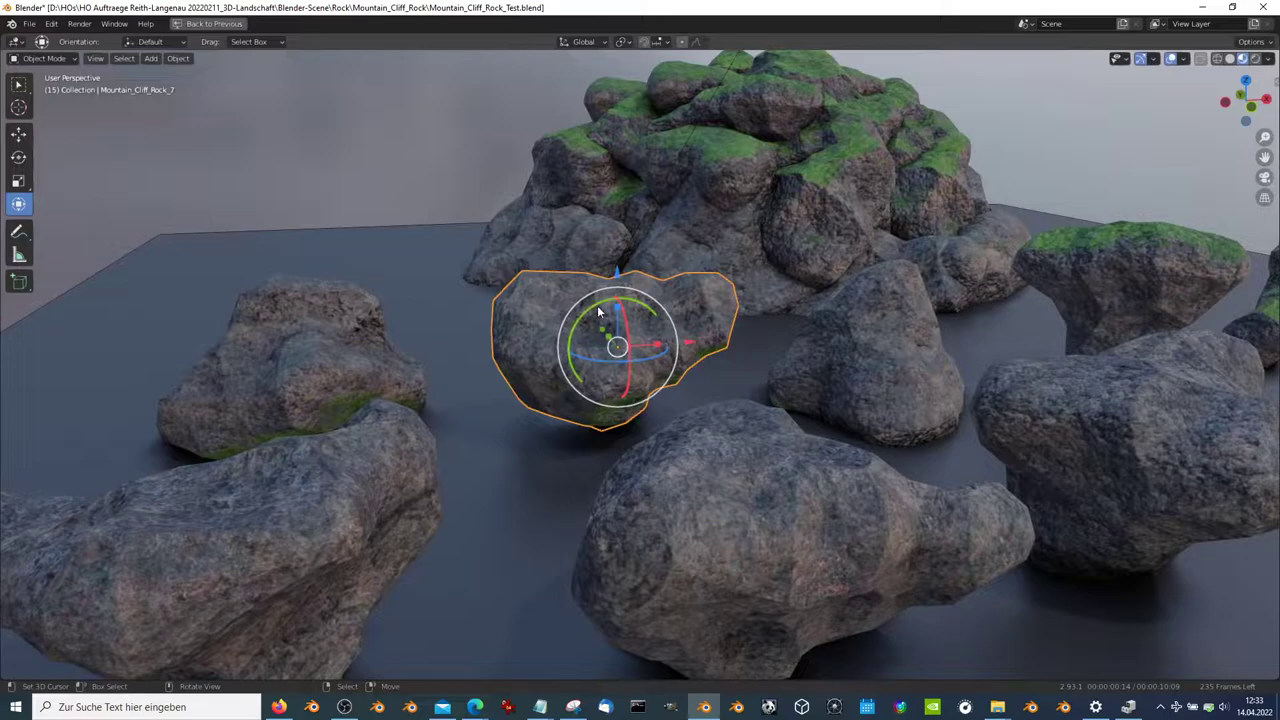
{"action": "left_click_drag", "start_coordinate": [597, 312], "coordinate": [548, 307]}
{"action": "mouse_move", "coordinate": [548, 307]}
{"action": "middle_mouse_down"}
{"action": "mouse_move", "coordinate": [664, 312]}
{"action": "mouse_move", "coordinate": [590, 296]}
{"action": "middle_mouse_up"}
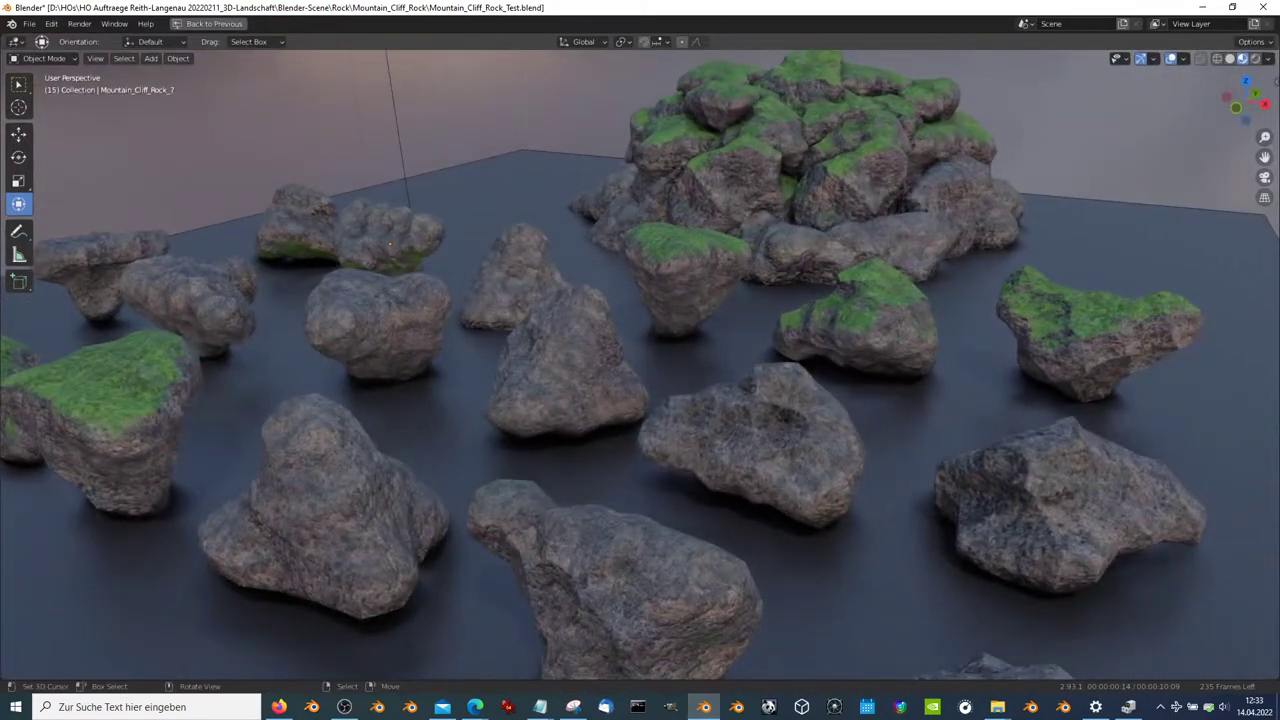
Step: Light the scene with a warm yellowish HDRI and orbit closer to the mossy rocks
{"action": "left_click", "coordinate": [1270, 61]}
{"action": "left_click", "coordinate": [1203, 173]}
{"action": "left_click", "coordinate": [1178, 218]}
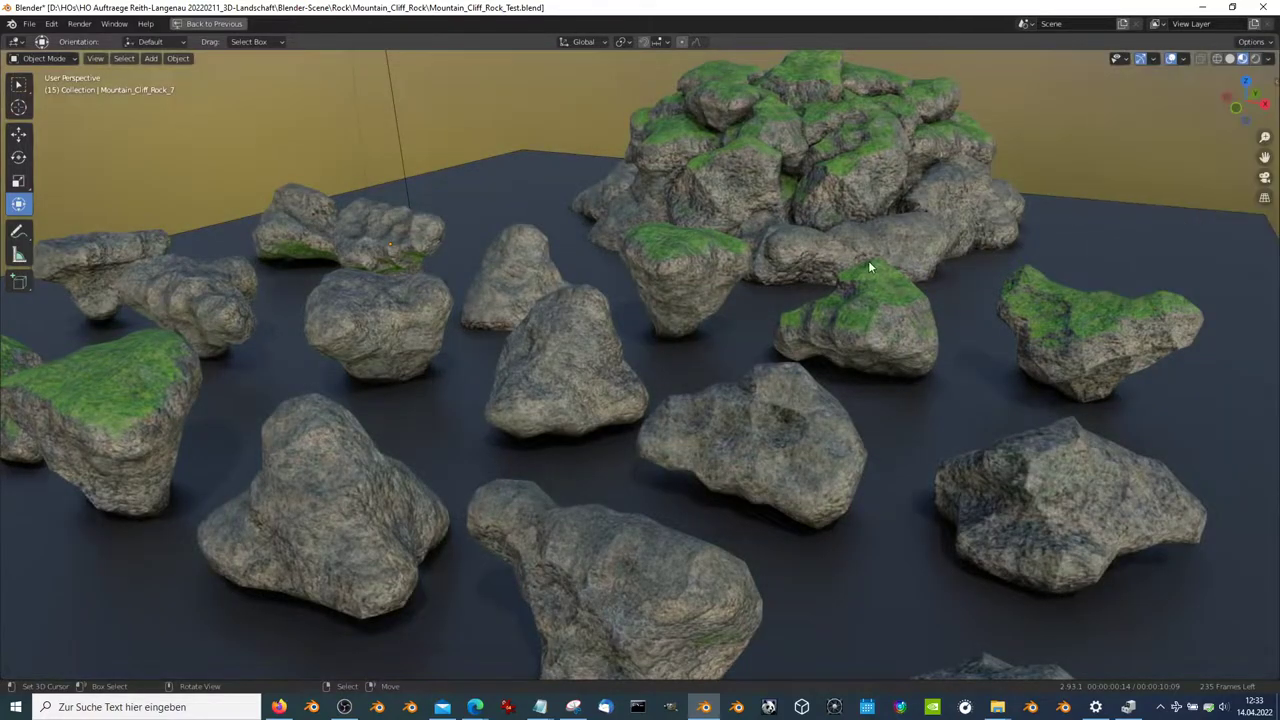
{"action": "mouse_move", "coordinate": [868, 266]}
{"action": "middle_mouse_down"}
{"action": "mouse_move", "coordinate": [430, 257]}
{"action": "mouse_move", "coordinate": [469, 210]}
{"action": "middle_mouse_up"}
Step: Toggle maximized areas to review the Shading workspace, material nodes and rock texture
{"action": "key", "text": "ctrl+space"}
{"action": "key", "text": "ctrl+space"}
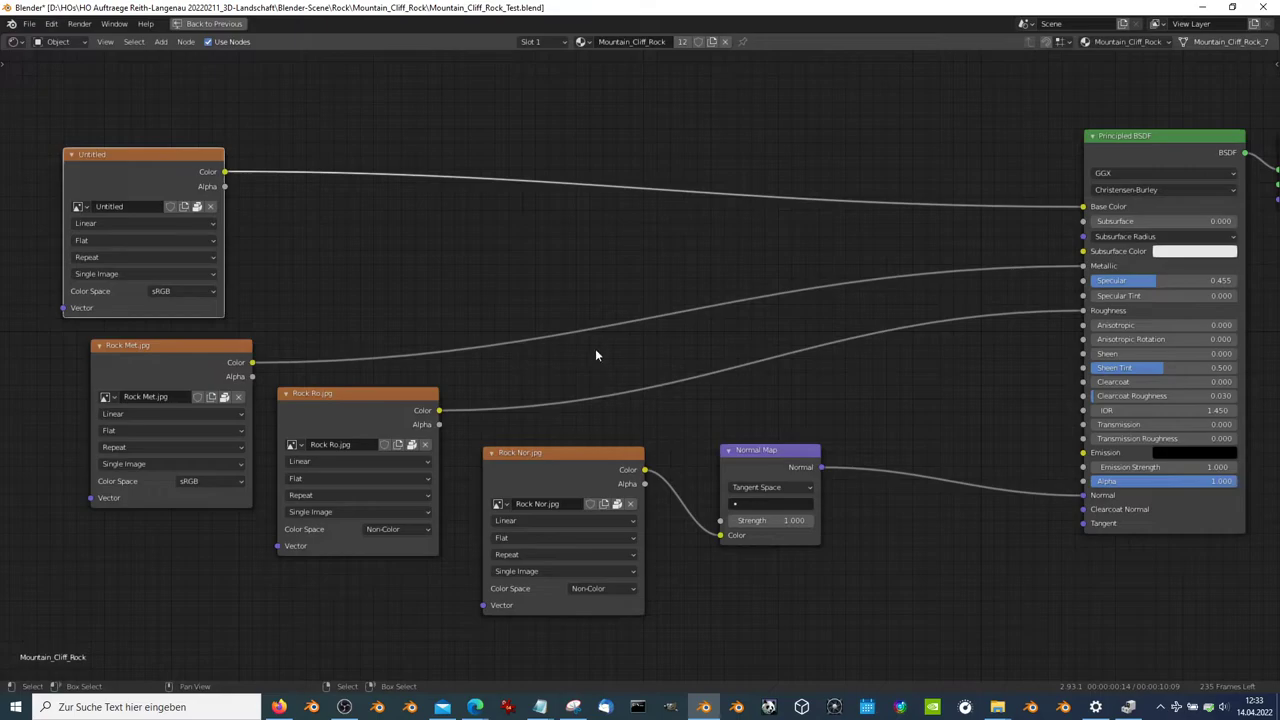
{"action": "scroll", "coordinate": [685, 249], "scroll_direction": "down", "scroll_amount": 3}
{"action": "scroll", "coordinate": [688, 242], "scroll_direction": "up", "scroll_amount": 1}
{"action": "scroll", "coordinate": [687, 245], "scroll_direction": "up", "scroll_amount": 2}
{"action": "key", "text": "ctrl+space"}
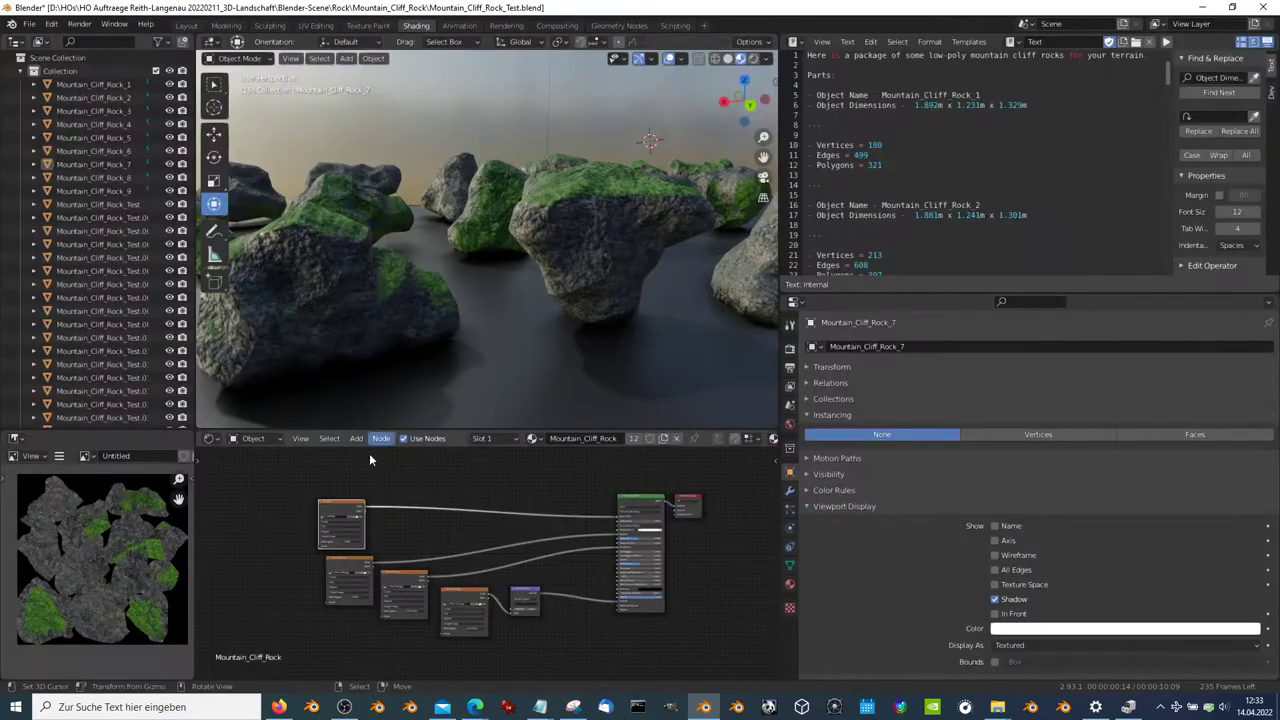
{"action": "key", "text": "ctrl+space"}
{"action": "scroll", "coordinate": [577, 299], "scroll_direction": "up", "scroll_amount": 5}
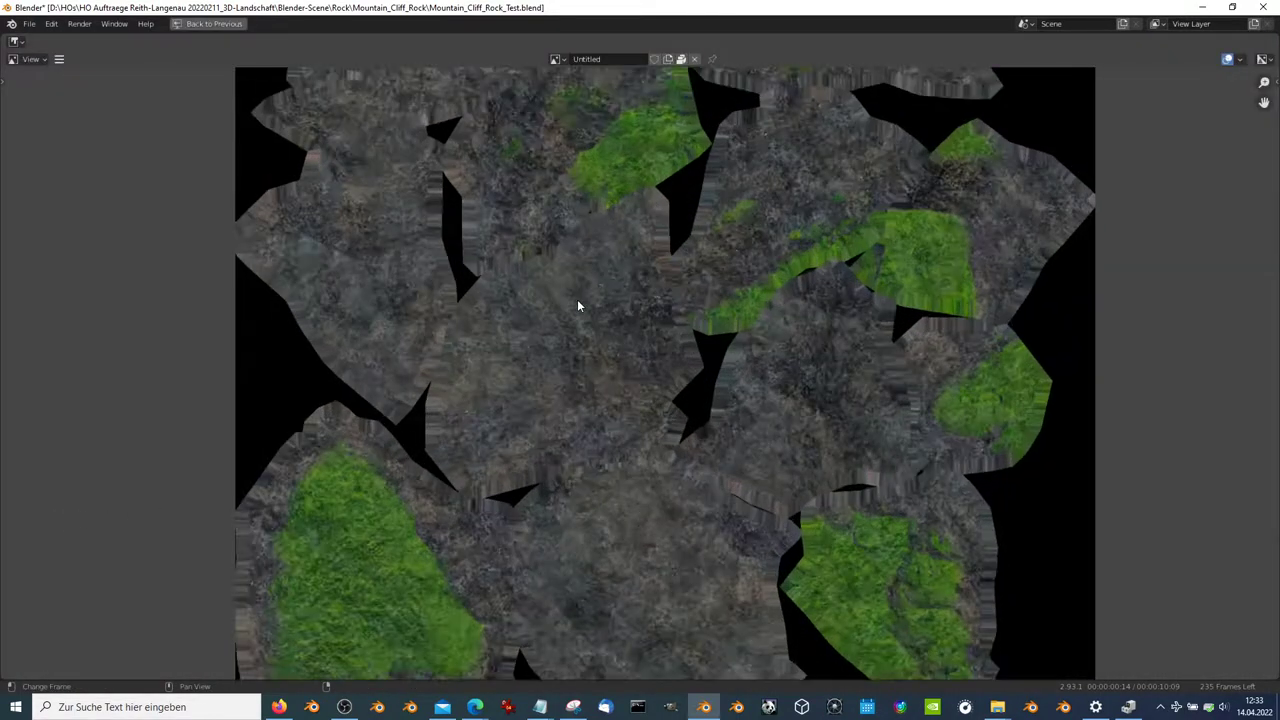
{"action": "scroll", "coordinate": [577, 299], "scroll_direction": "down", "scroll_amount": 2}
{"action": "key", "text": "ctrl+space"}
Step: Orbit to an overhead view and put Mountain_Cliff_Rock_1–3 into Edit Mode
{"action": "scroll", "coordinate": [564, 274], "scroll_direction": "down", "scroll_amount": 3}
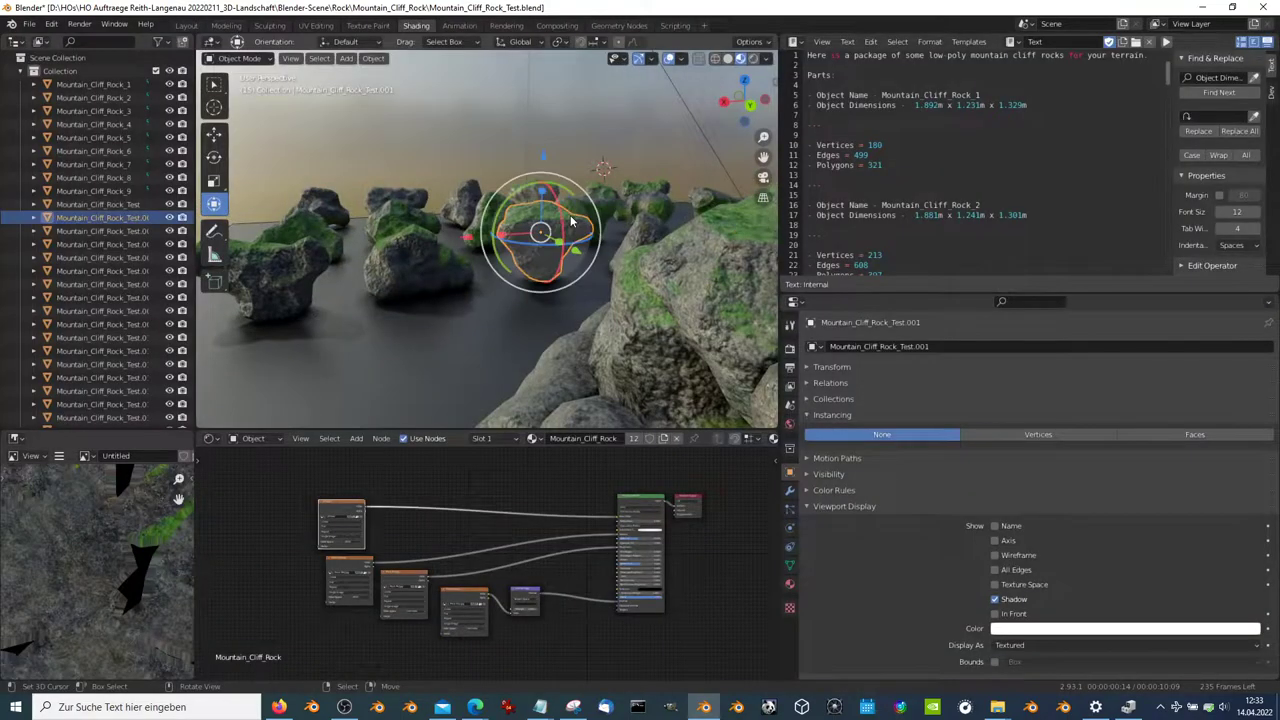
{"action": "middle_click_drag", "start_coordinate": [572, 222], "coordinate": [423, 292]}
{"action": "scroll", "coordinate": [500, 260], "scroll_direction": "down", "scroll_amount": 2}
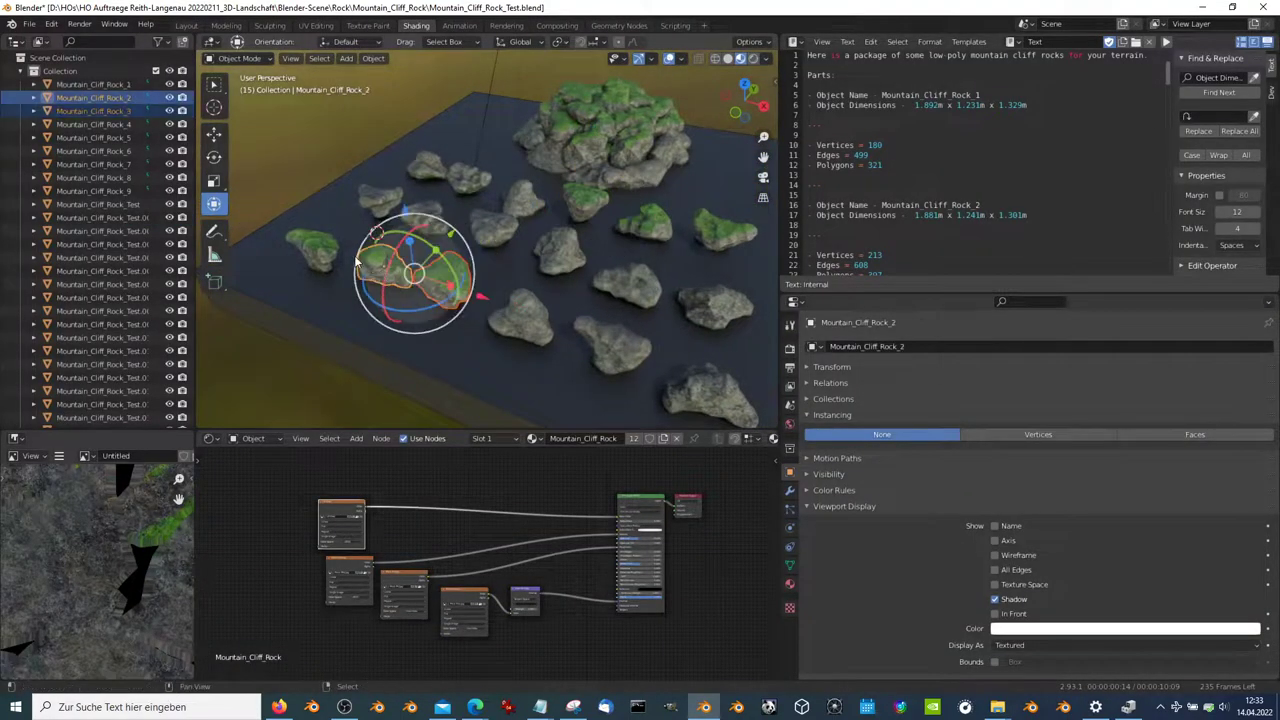
{"action": "key", "text": "Tab"}
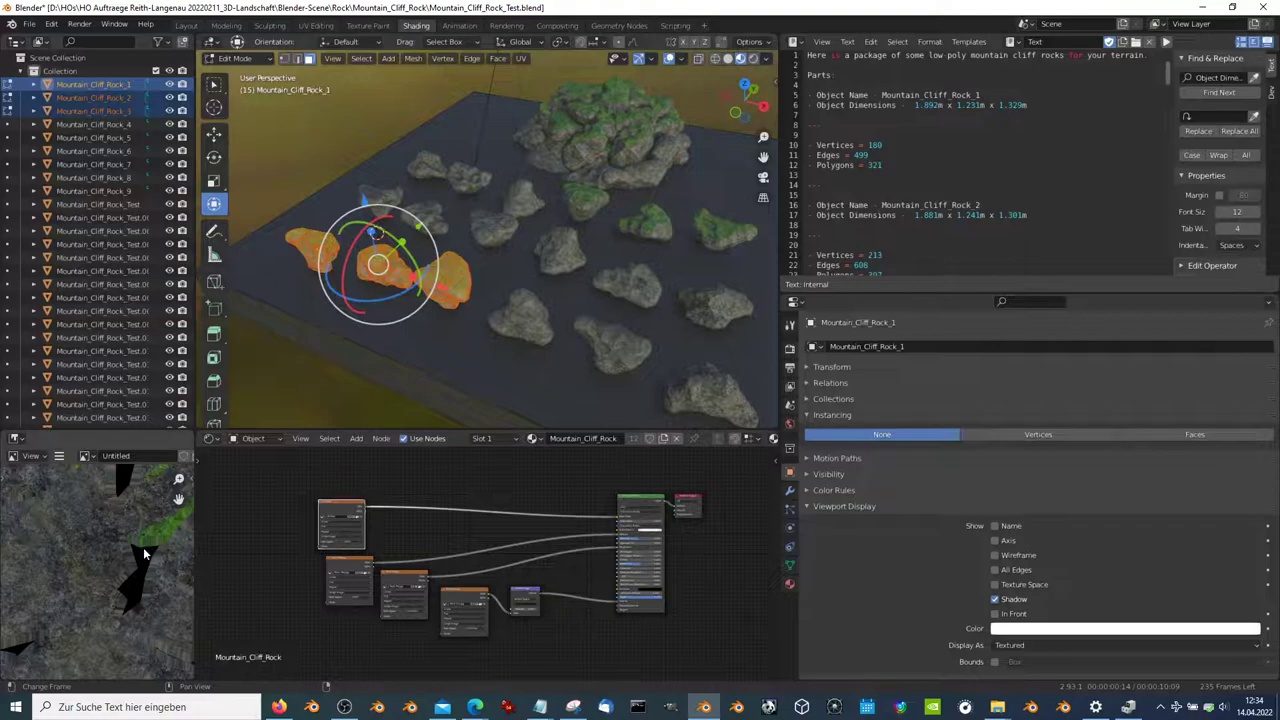
Step: Maximize the image editor as a UV Editor and deselect all UVs to inspect the layout
{"action": "key", "text": "ctrl+space"}
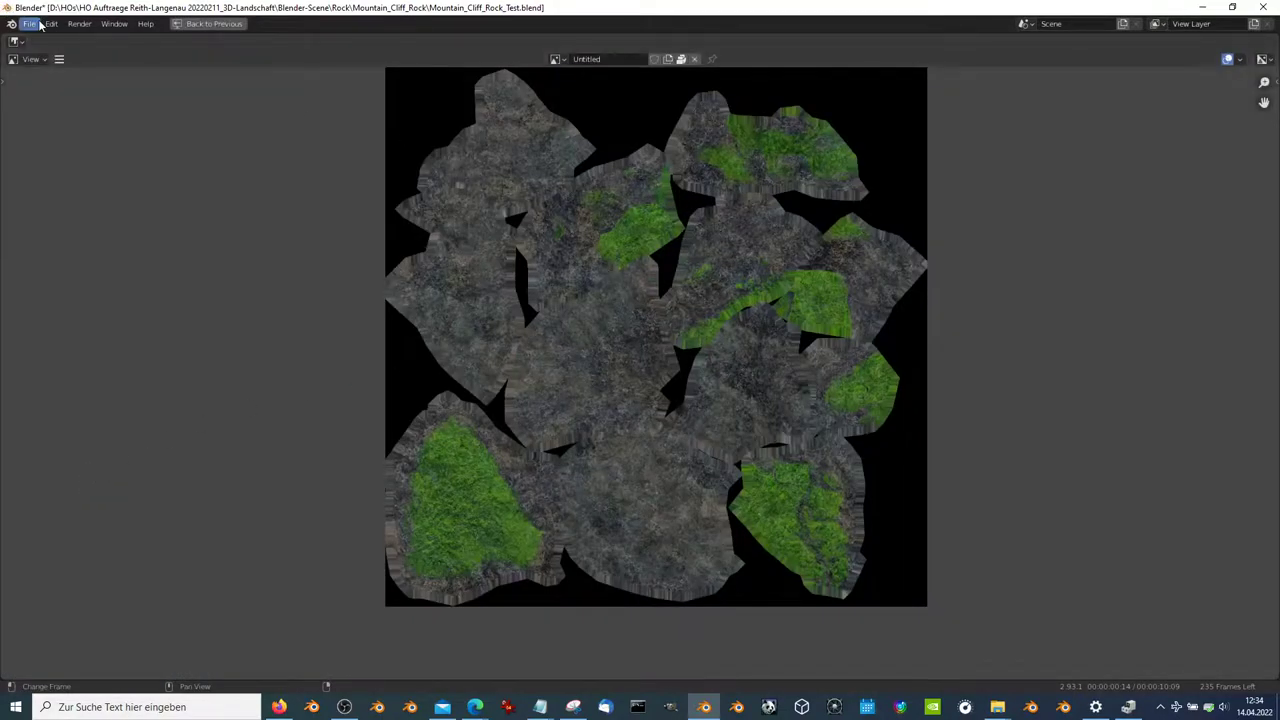
{"action": "left_click", "coordinate": [17, 43]}
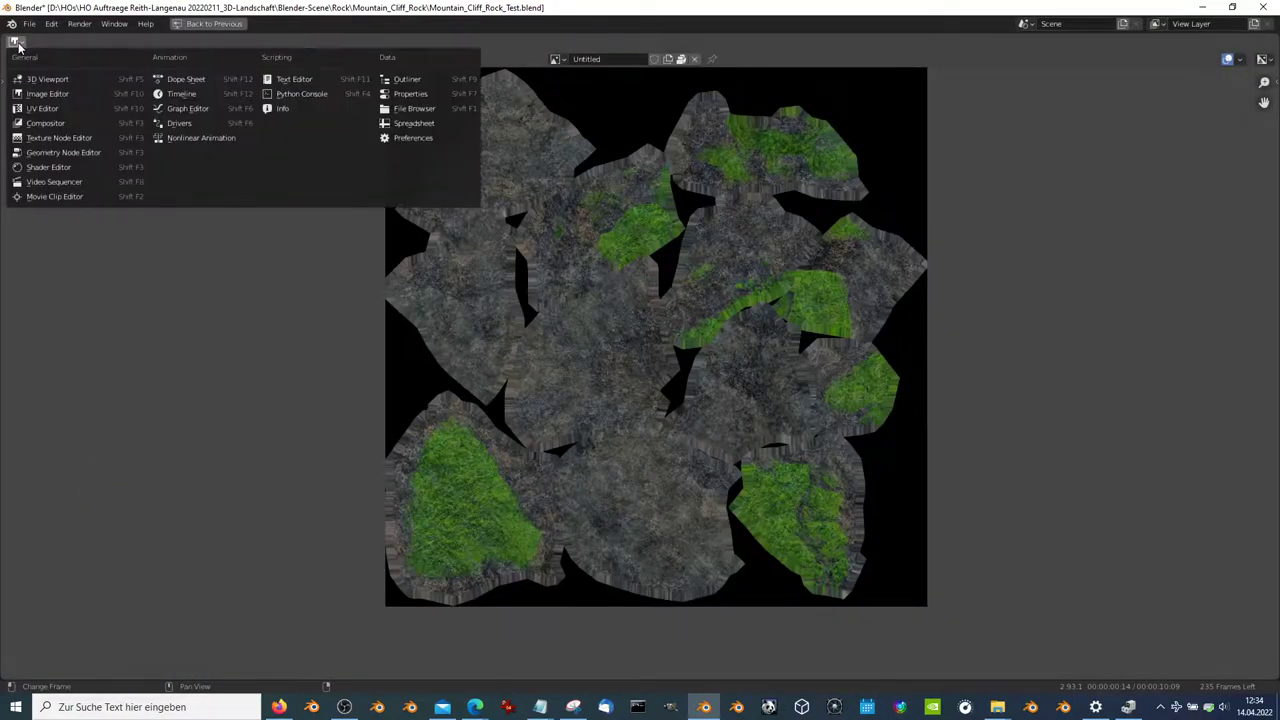
{"action": "left_click", "coordinate": [38, 108]}
{"action": "scroll", "coordinate": [737, 446], "scroll_direction": "up", "scroll_amount": 1}
{"action": "scroll", "coordinate": [729, 360], "scroll_direction": "up", "scroll_amount": 1}
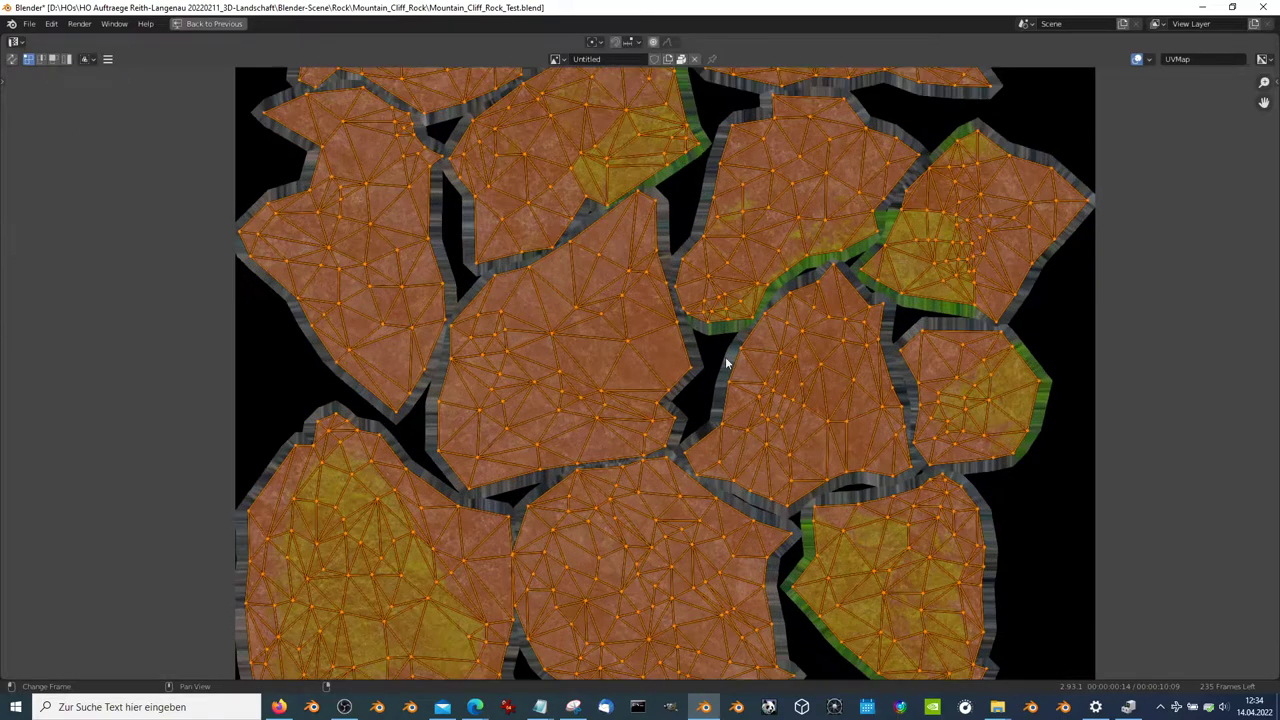
{"action": "scroll", "coordinate": [590, 422], "scroll_direction": "up", "scroll_amount": 1}
{"action": "scroll", "coordinate": [731, 340], "scroll_direction": "up", "scroll_amount": 4}
{"action": "scroll", "coordinate": [730, 320], "scroll_direction": "up", "scroll_amount": 3}
{"action": "key", "text": "alt+a"}
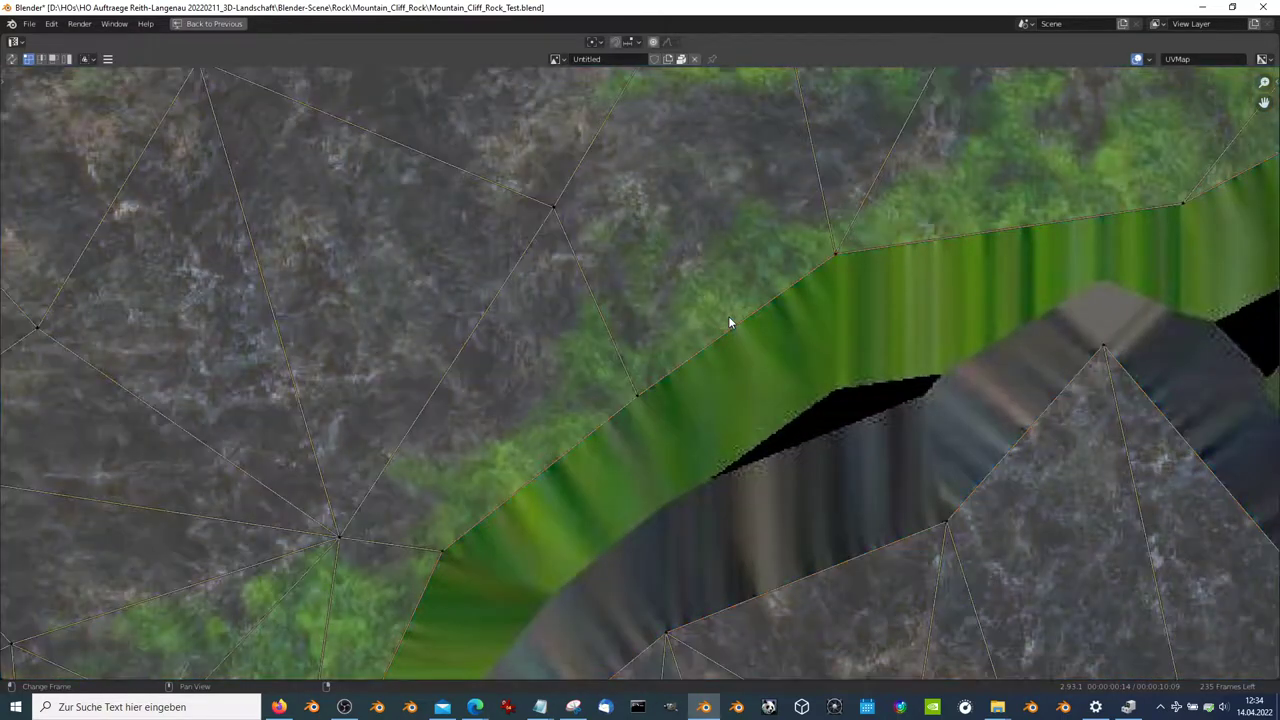
{"action": "scroll", "coordinate": [725, 316], "scroll_direction": "down", "scroll_amount": 5}
{"action": "scroll", "coordinate": [722, 313], "scroll_direction": "down", "scroll_amount": 3}
{"action": "scroll", "coordinate": [254, 132], "scroll_direction": "up", "scroll_amount": 2}
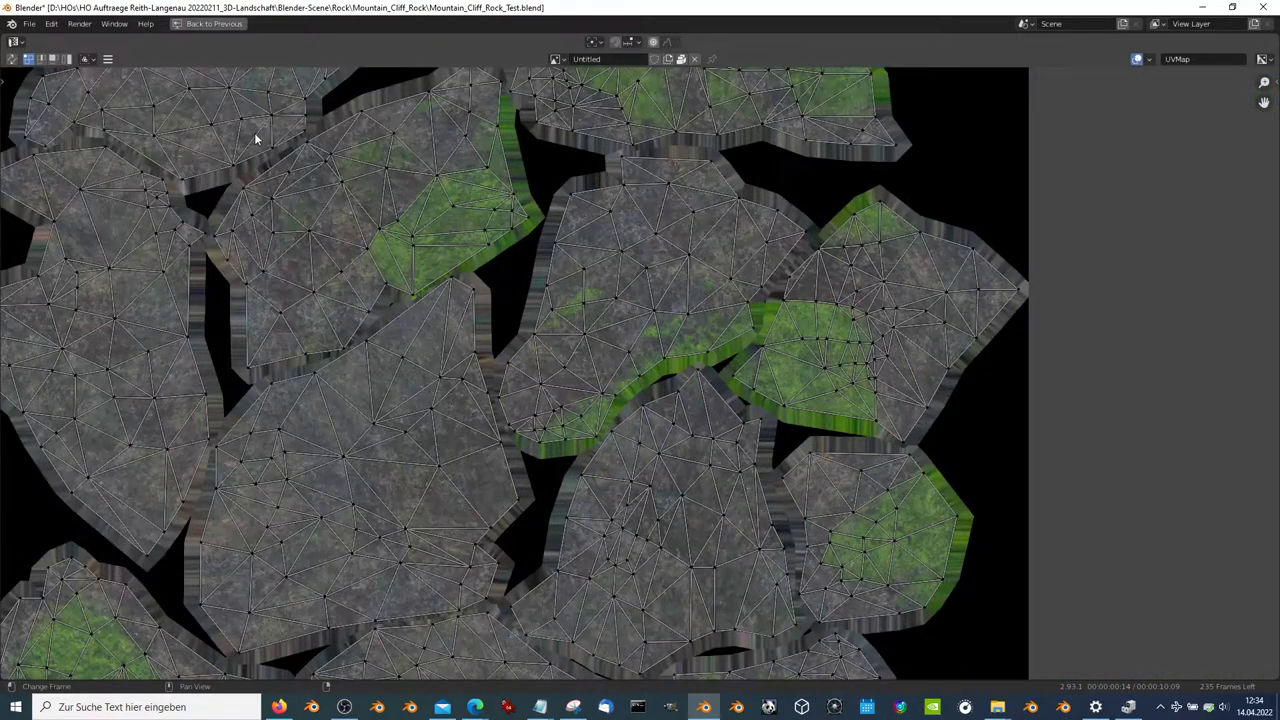
Step: Return the rocks to Object Mode and display Rock Met.jpg full-window
{"action": "key", "text": "ctrl+space"}
{"action": "key", "text": "Tab"}
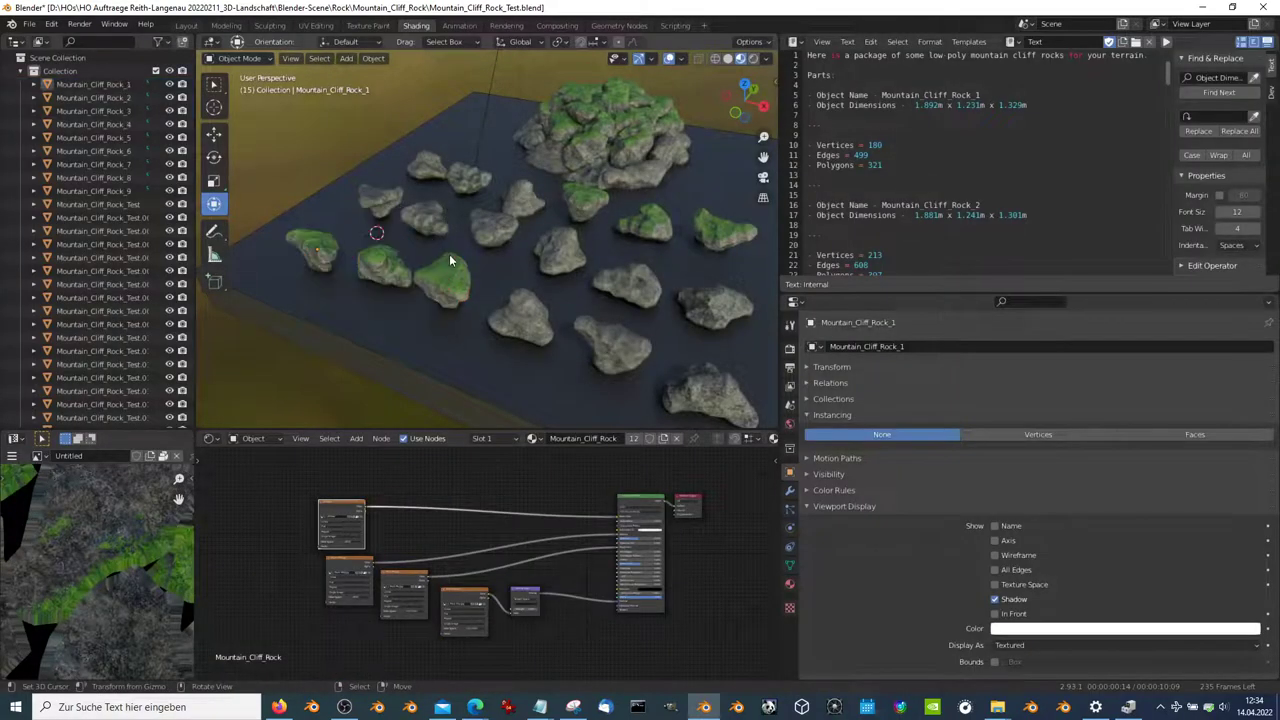
{"action": "left_click", "coordinate": [366, 566]}
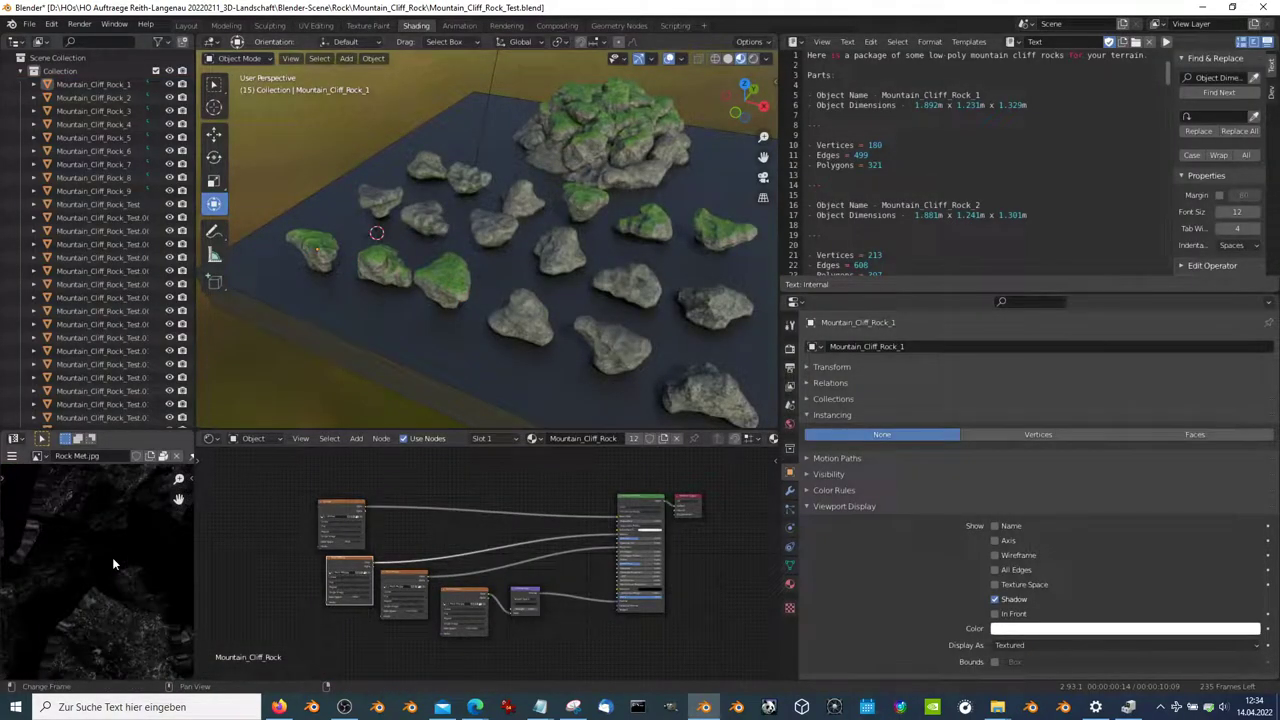
{"action": "key", "text": "ctrl+space"}
{"action": "scroll", "coordinate": [570, 265], "scroll_direction": "up", "scroll_amount": 3}
Step: Leave the Rock Met.jpg view and inspect Rock Ro.jpg full-window
{"action": "scroll", "coordinate": [700, 280], "scroll_direction": "up", "scroll_amount": 2}
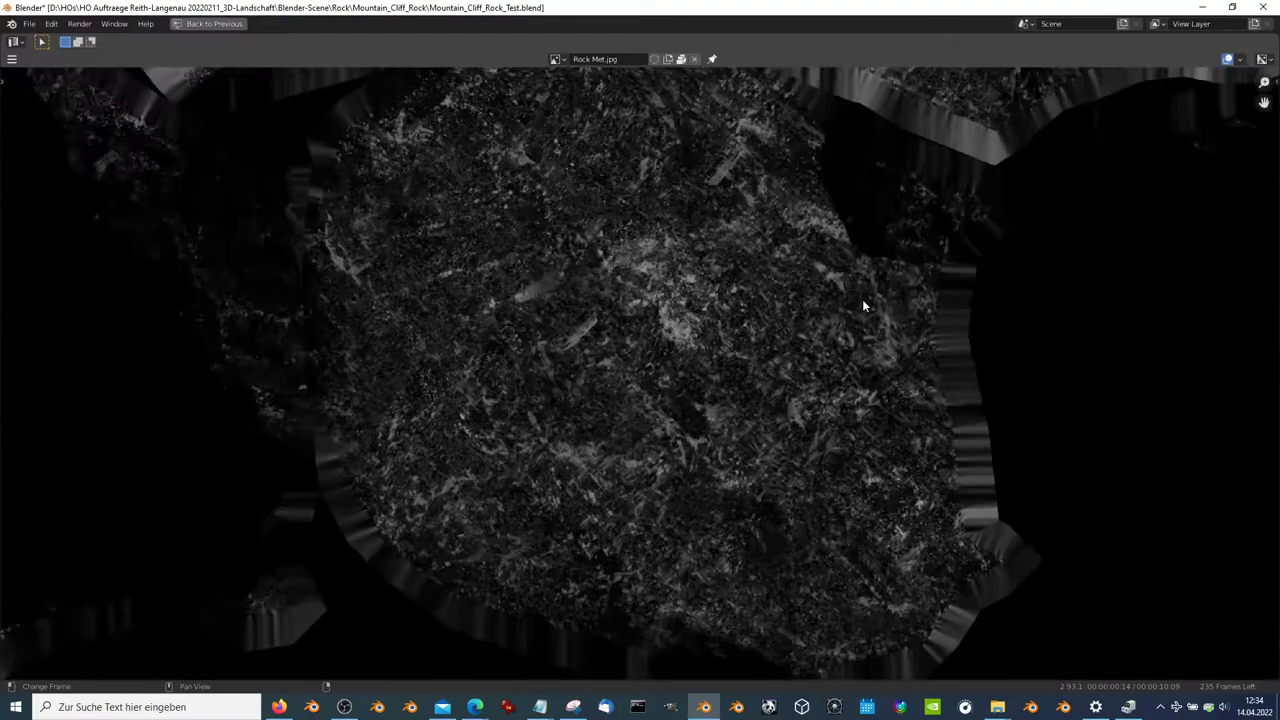
{"action": "scroll", "coordinate": [862, 299], "scroll_direction": "up", "scroll_amount": 2}
{"action": "key", "text": "ctrl+space"}
{"action": "scroll", "coordinate": [420, 565], "scroll_direction": "up", "scroll_amount": 2}
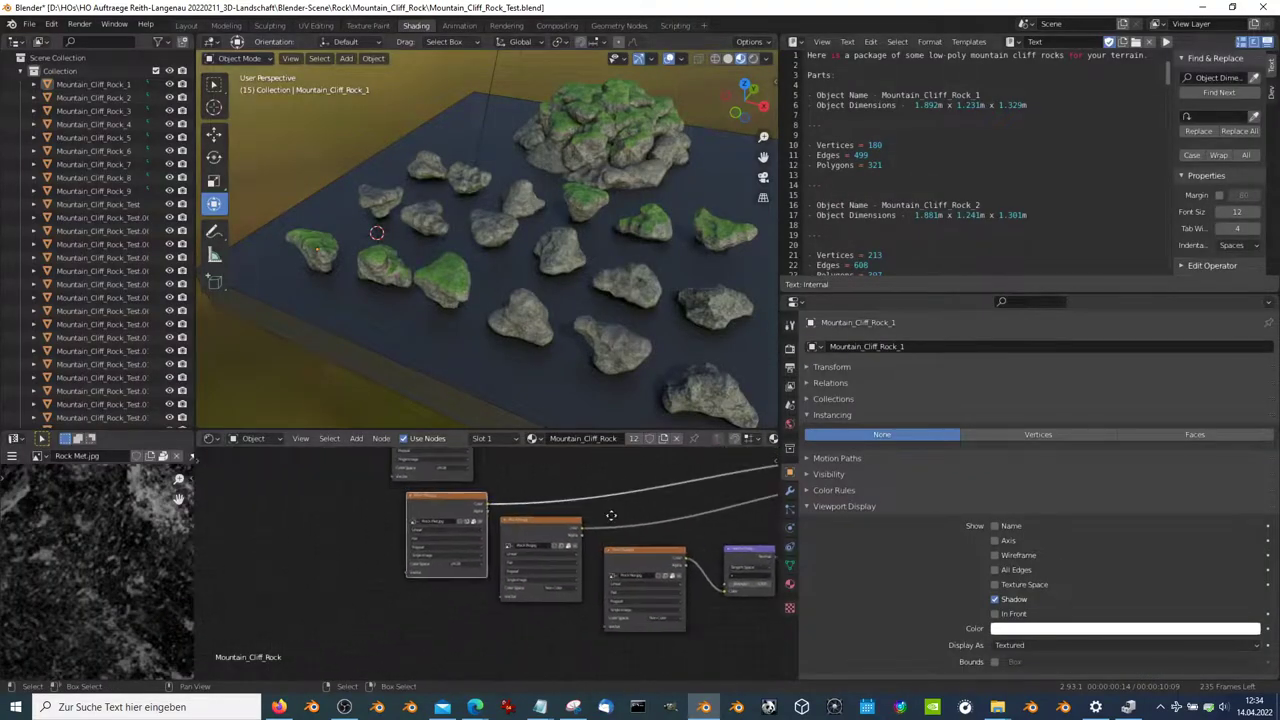
{"action": "scroll", "coordinate": [590, 503], "scroll_direction": "up", "scroll_amount": 2}
{"action": "left_click", "coordinate": [596, 489]}
{"action": "key", "text": "ctrl+space"}
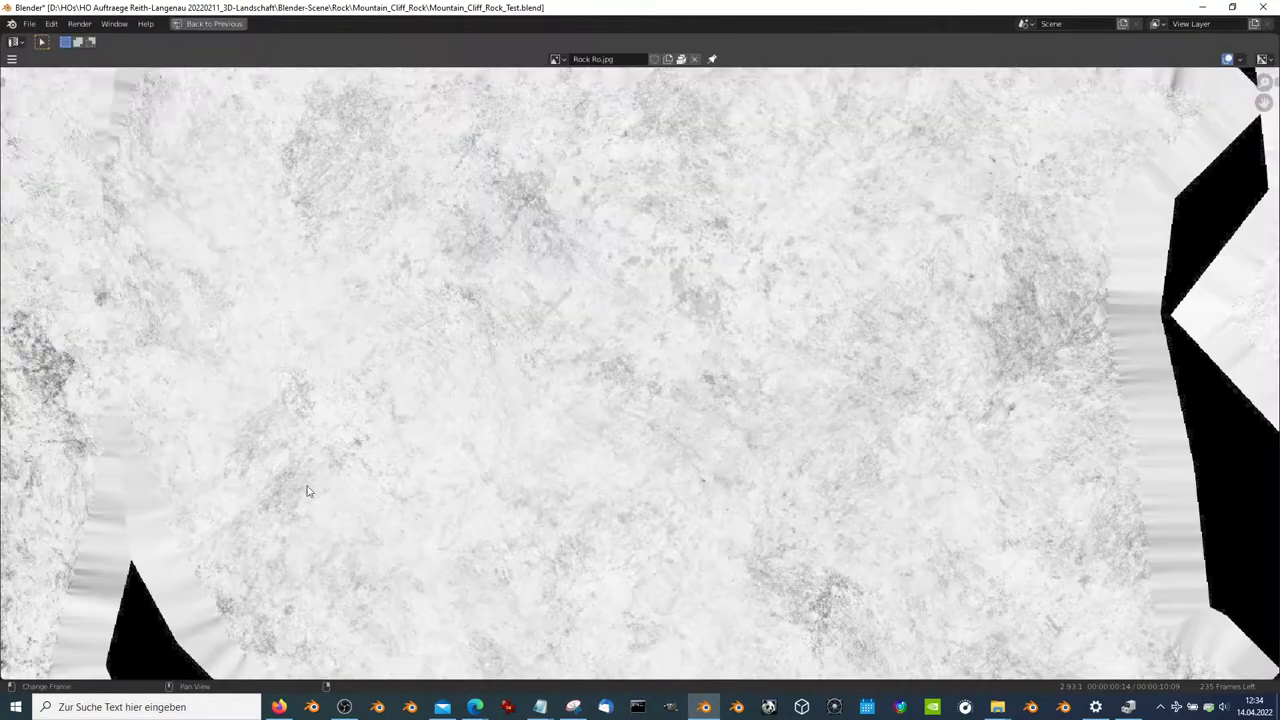
{"action": "scroll", "coordinate": [306, 489], "scroll_direction": "down", "scroll_amount": 3}
{"action": "scroll", "coordinate": [497, 623], "scroll_direction": "up", "scroll_amount": 1}
Step: Inspect the Rock Nor.jpg normal map full-window, then bring the Principled BSDF node into view
{"action": "key", "text": "ctrl+space"}
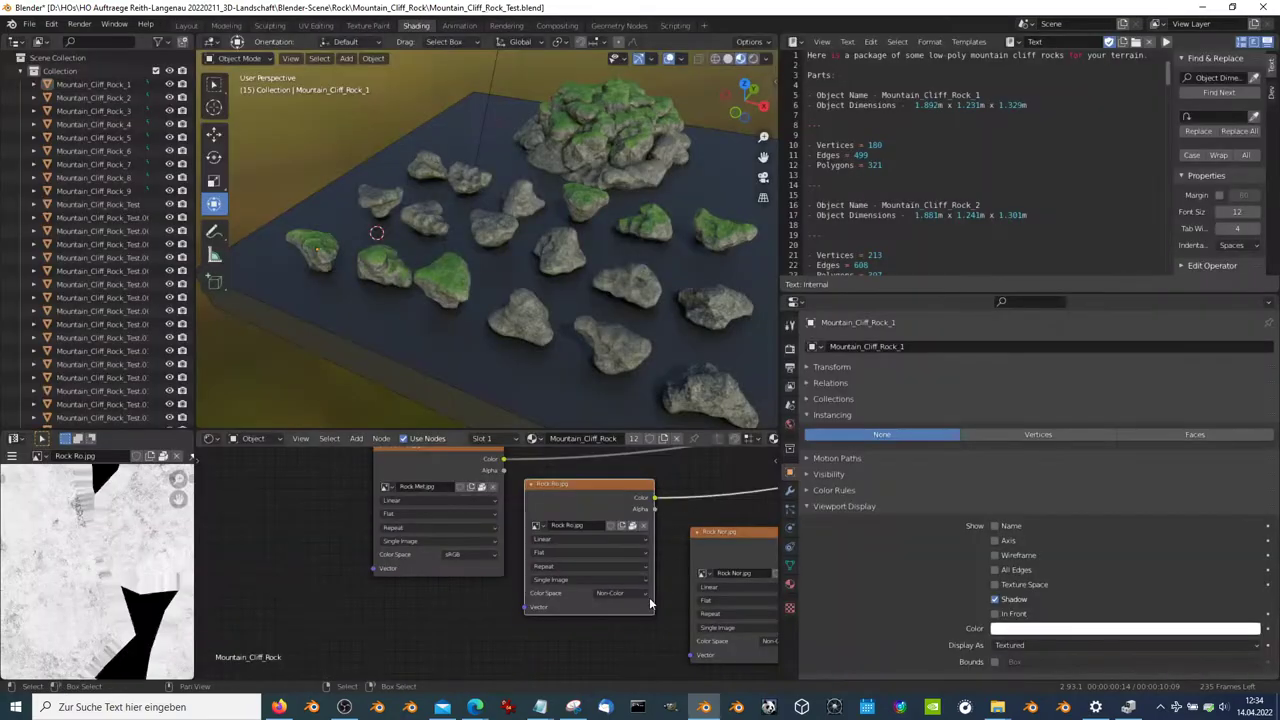
{"action": "middle_click_drag", "start_coordinate": [649, 597], "coordinate": [586, 585]}
{"action": "left_click", "coordinate": [568, 497]}
{"action": "key", "text": "ctrl+space"}
{"action": "scroll", "coordinate": [474, 366], "scroll_direction": "up", "scroll_amount": 2}
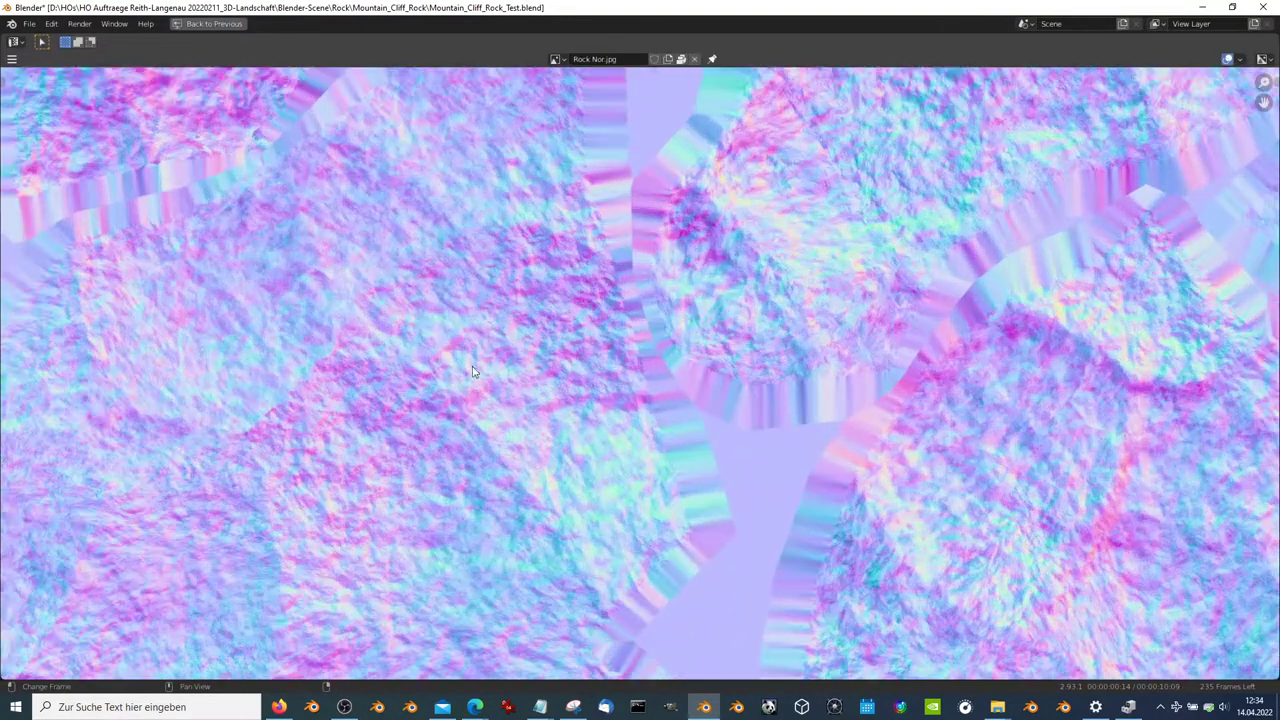
{"action": "scroll", "coordinate": [600, 420], "scroll_direction": "up", "scroll_amount": 2}
{"action": "scroll", "coordinate": [737, 457], "scroll_direction": "up", "scroll_amount": 2}
{"action": "scroll", "coordinate": [706, 420], "scroll_direction": "down", "scroll_amount": 4}
{"action": "scroll", "coordinate": [477, 389], "scroll_direction": "down", "scroll_amount": 2}
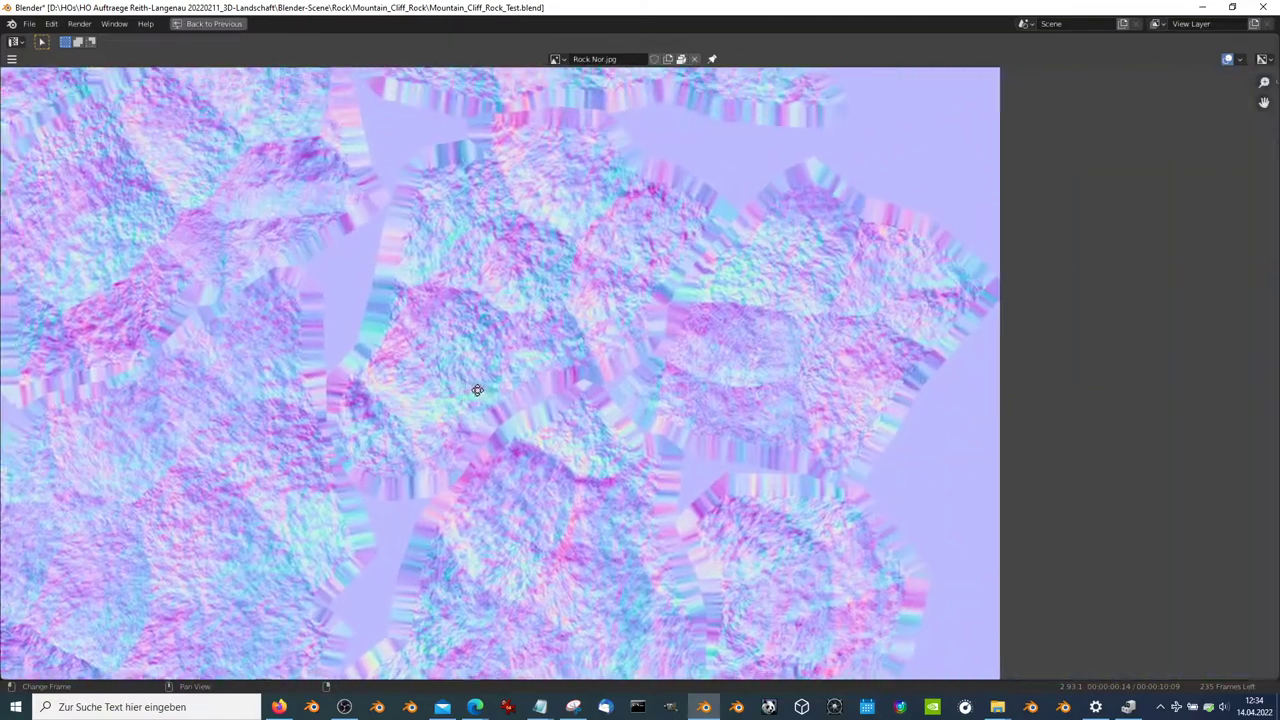
{"action": "scroll", "coordinate": [471, 491], "scroll_direction": "down", "scroll_amount": 2}
{"action": "key", "text": "ctrl+space"}
{"action": "mouse_move", "coordinate": [603, 327]}
{"action": "middle_mouse_down"}
{"action": "mouse_move", "coordinate": [542, 238]}
{"action": "mouse_move", "coordinate": [602, 221]}
{"action": "middle_mouse_up"}
{"action": "middle_click_drag", "start_coordinate": [776, 527], "coordinate": [476, 597]}
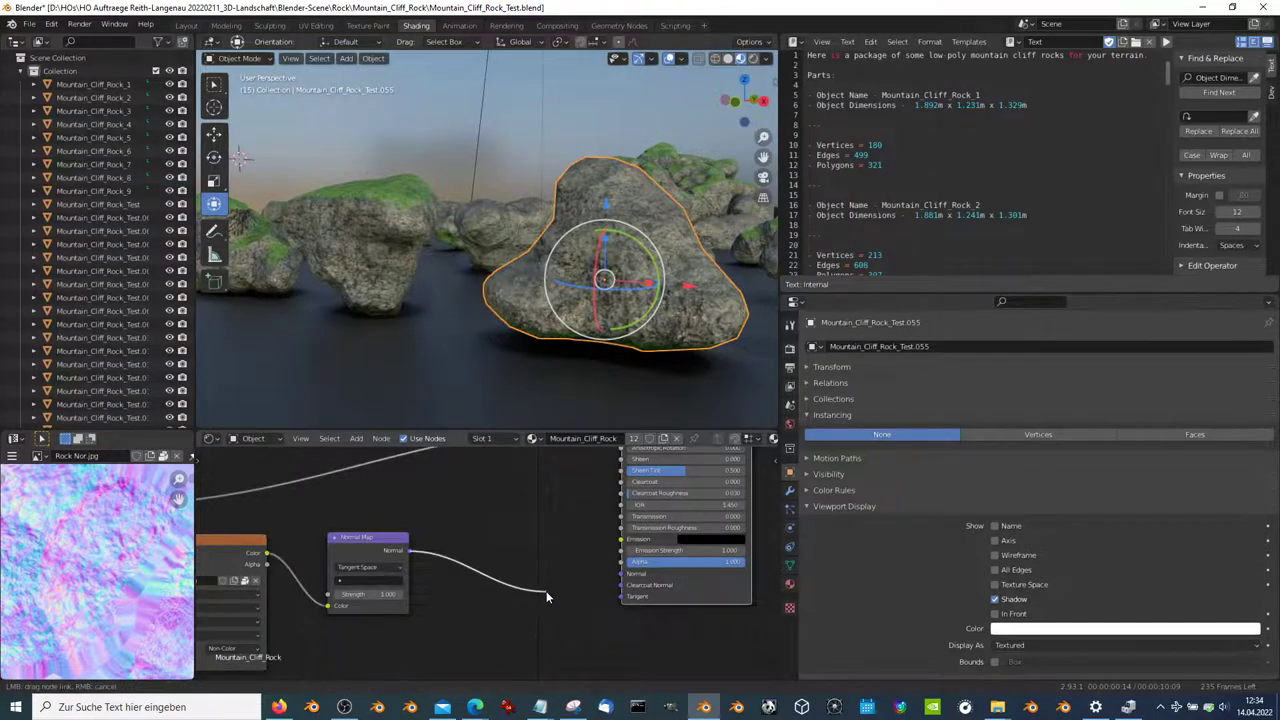
{"action": "left_click_drag", "start_coordinate": [547, 597], "coordinate": [552, 590]}
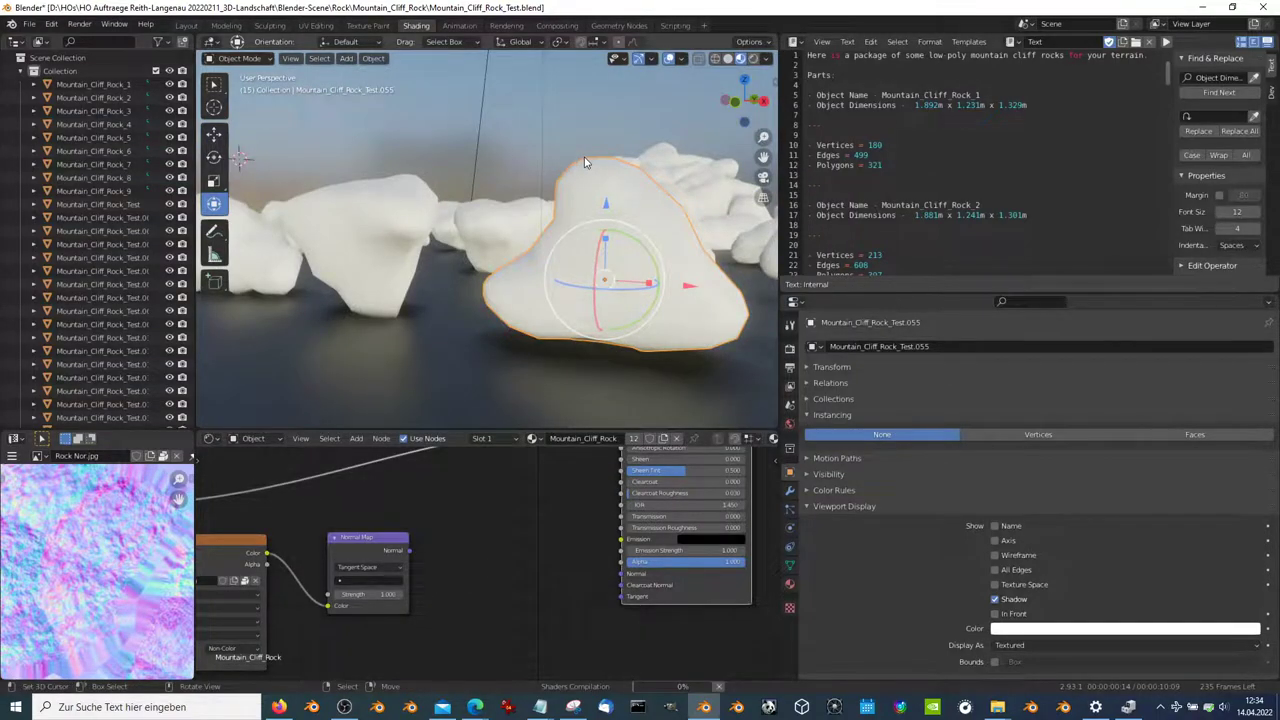
{"action": "mouse_move", "coordinate": [621, 125]}
{"action": "middle_mouse_down"}
{"action": "mouse_move", "coordinate": [570, 140]}
{"action": "mouse_move", "coordinate": [543, 197]}
{"action": "mouse_move", "coordinate": [574, 224]}
{"action": "mouse_move", "coordinate": [374, 185]}
{"action": "mouse_move", "coordinate": [372, 147]}
{"action": "mouse_move", "coordinate": [466, 504]}
{"action": "middle_mouse_up"}
{"action": "scroll", "coordinate": [560, 215], "scroll_direction": "up", "scroll_amount": 3}
{"action": "scroll", "coordinate": [548, 200], "scroll_direction": "up", "scroll_amount": 3}
{"action": "left_click_drag", "start_coordinate": [613, 567], "coordinate": [618, 573]}
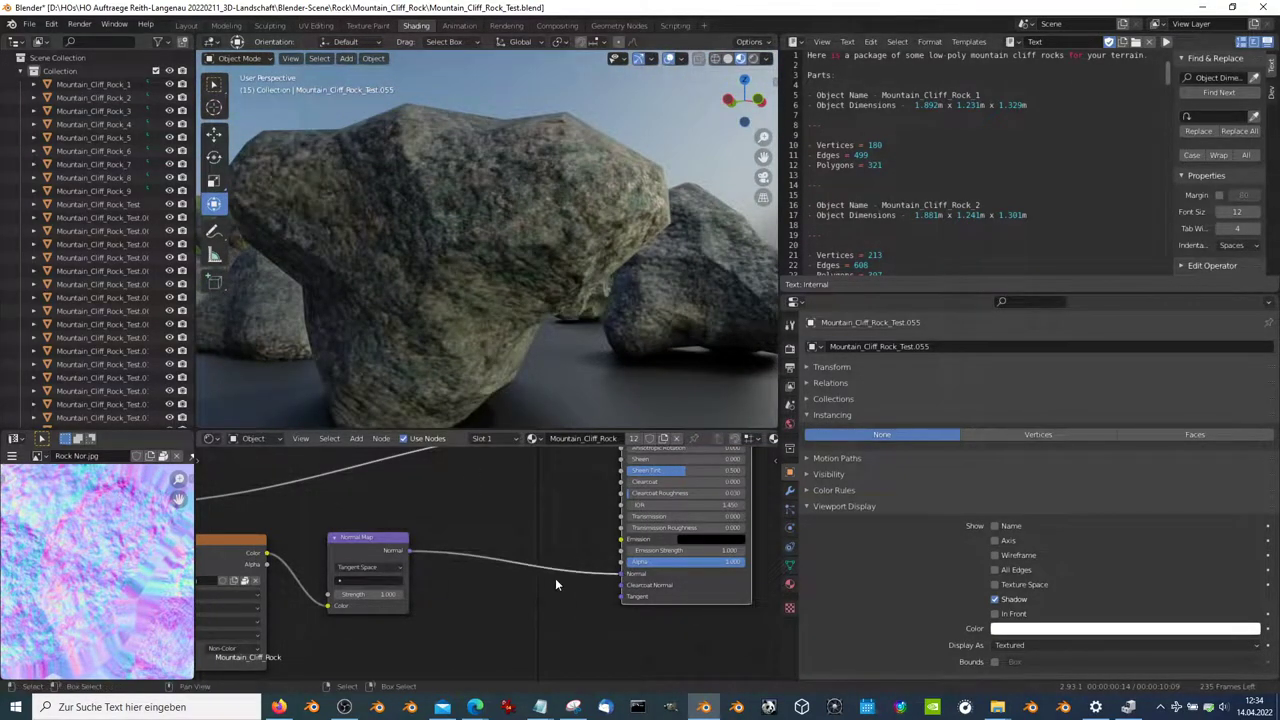
{"action": "middle_click_drag", "start_coordinate": [601, 243], "coordinate": [451, 296]}
{"action": "scroll", "coordinate": [436, 276], "scroll_direction": "down", "scroll_amount": 3}
{"action": "scroll", "coordinate": [580, 238], "scroll_direction": "down", "scroll_amount": 3}
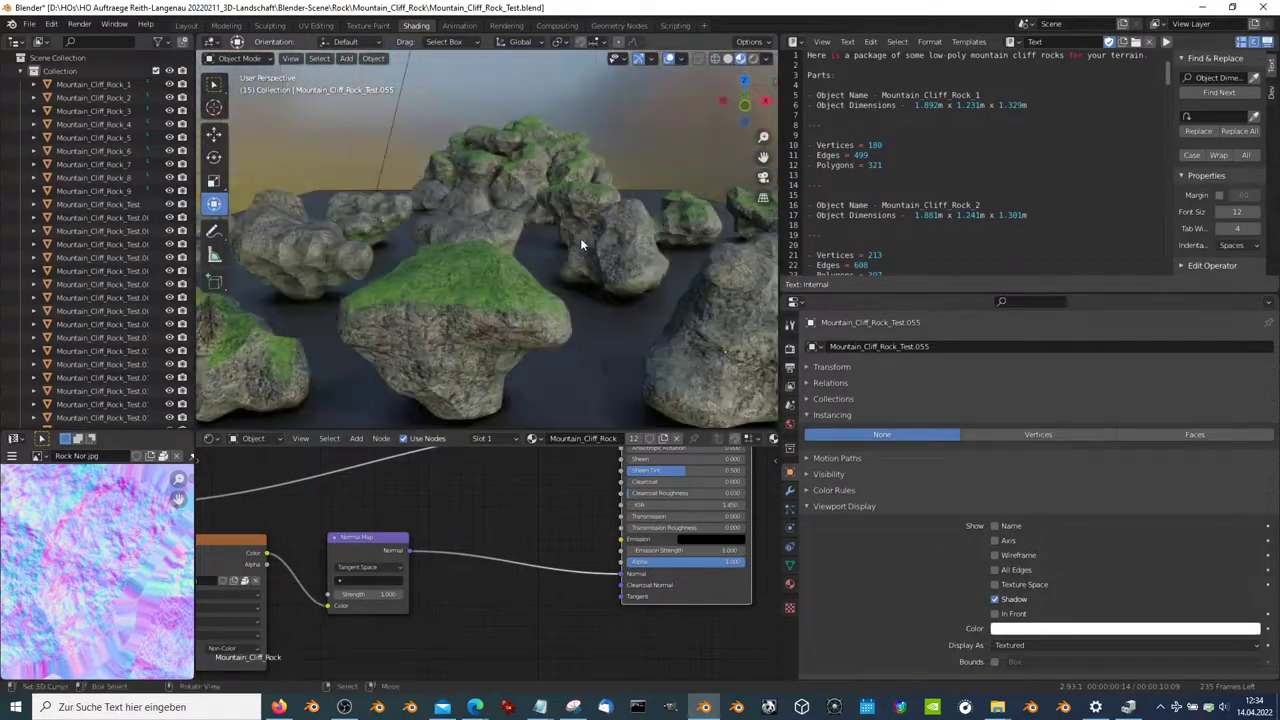
{"action": "middle_click_drag", "start_coordinate": [580, 238], "coordinate": [500, 141]}
Step: Set the Sun lamp strength to 100 and darken the viewport world background
{"action": "left_click", "coordinate": [489, 62]}
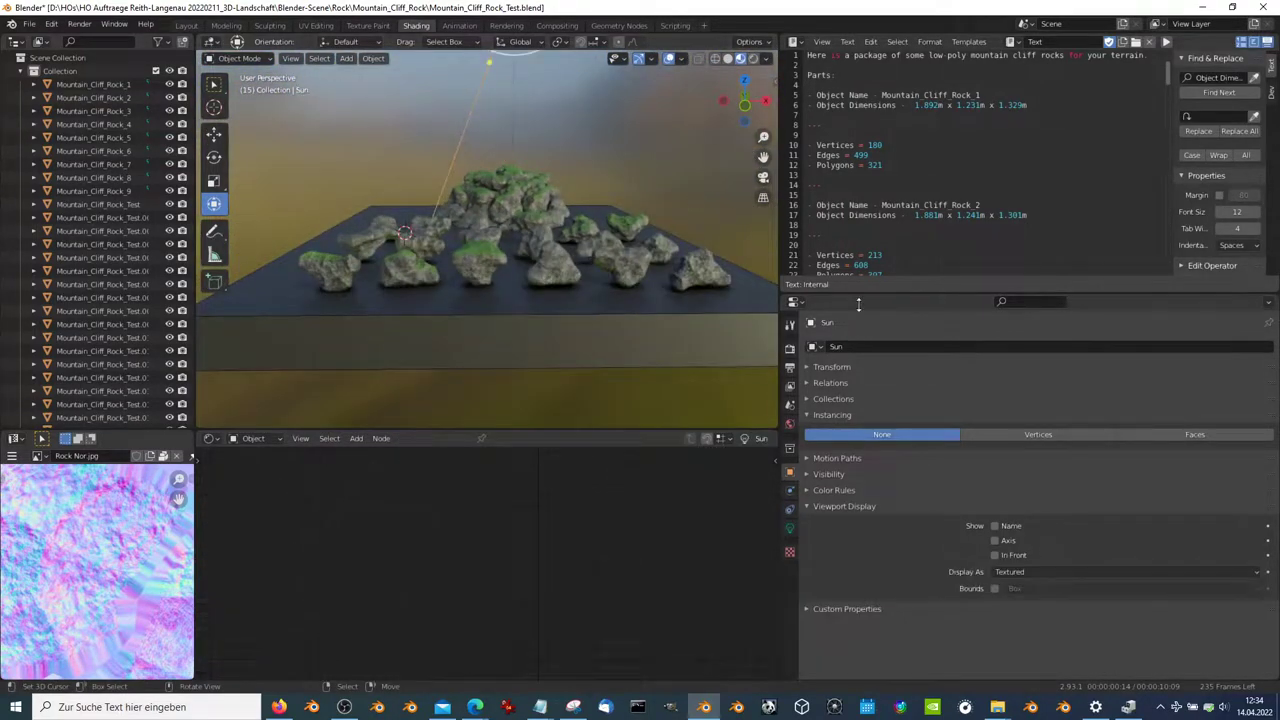
{"action": "left_click", "coordinate": [790, 528]}
{"action": "type", "text": "100"}
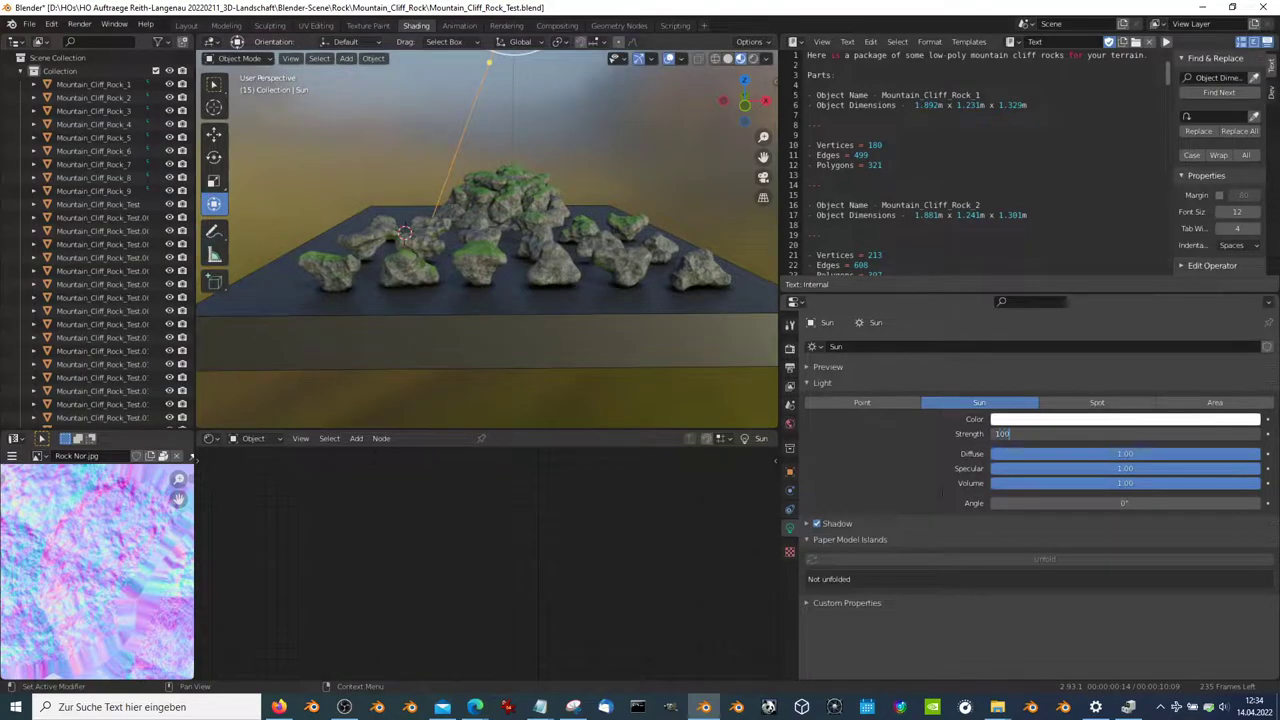
{"action": "key", "text": "Return"}
{"action": "left_click", "coordinate": [767, 58]}
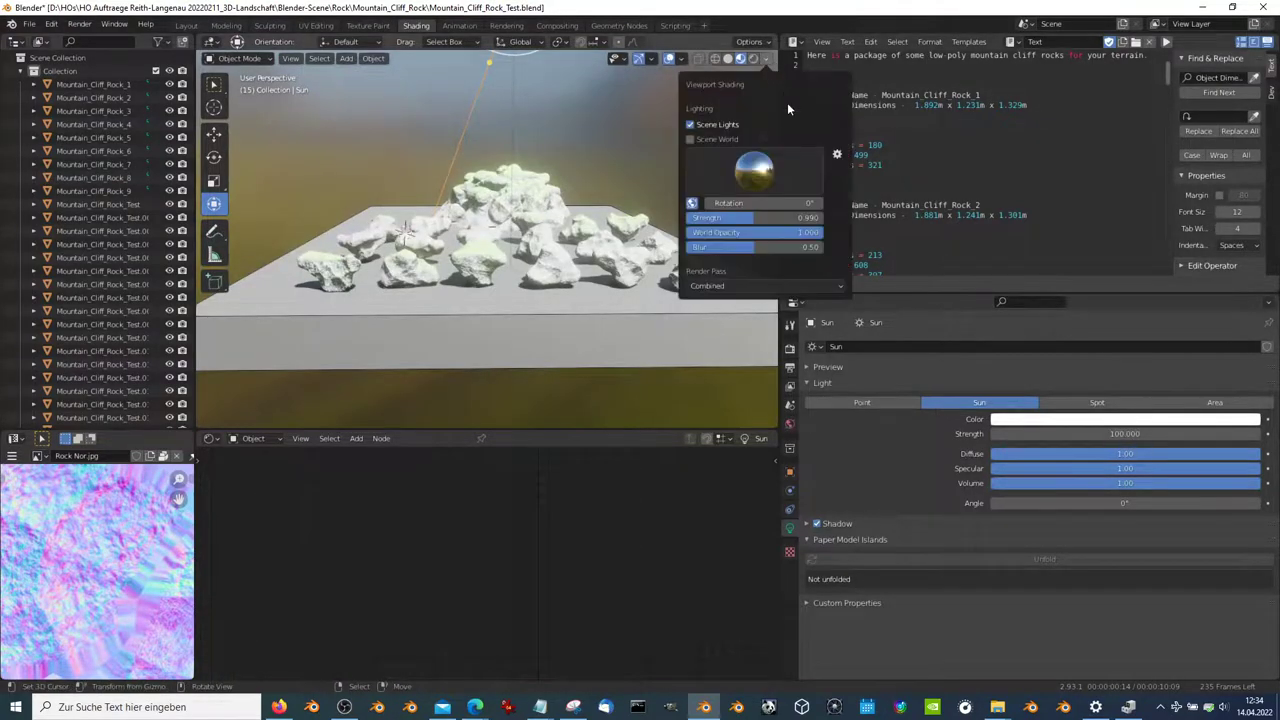
{"action": "left_click", "coordinate": [786, 220]}
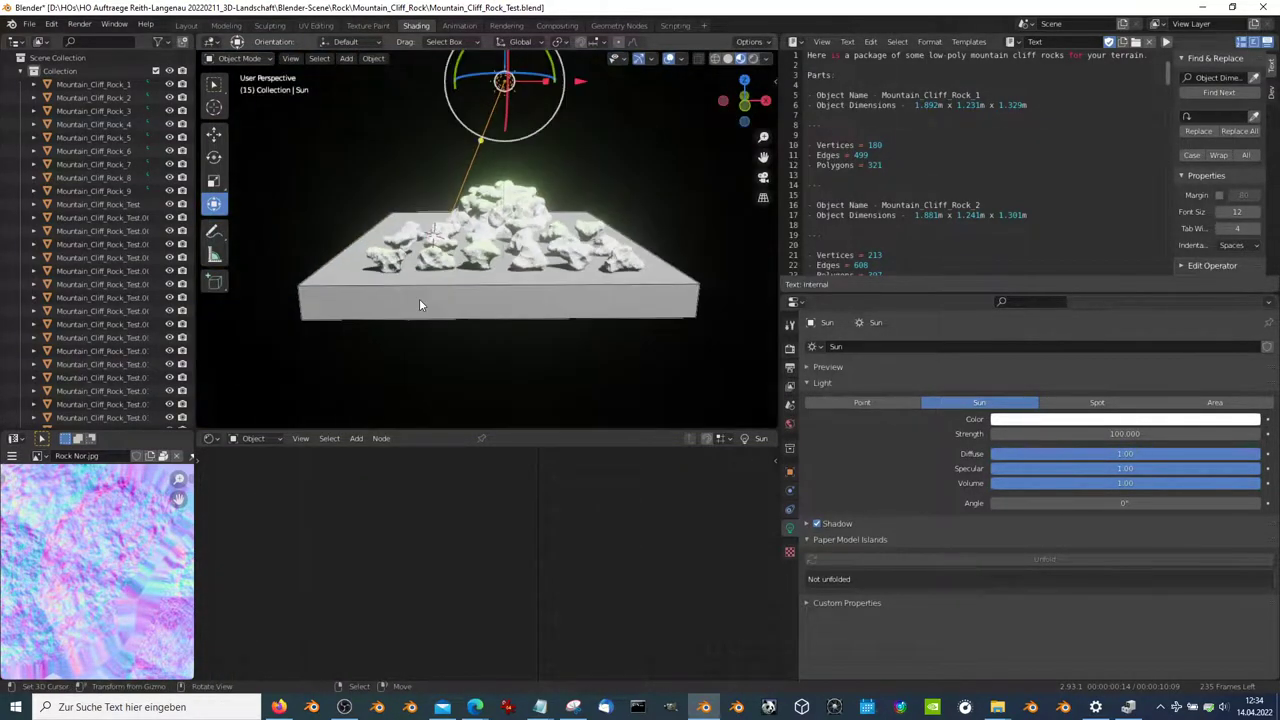
{"action": "left_click", "coordinate": [496, 298]}
{"action": "mouse_move", "coordinate": [496, 298]}
{"action": "middle_mouse_down"}
{"action": "mouse_move", "coordinate": [333, 186]}
{"action": "mouse_move", "coordinate": [534, 170]}
{"action": "mouse_move", "coordinate": [429, 130]}
{"action": "mouse_move", "coordinate": [530, 171]}
{"action": "mouse_move", "coordinate": [620, 260]}
{"action": "middle_mouse_up"}
Step: Lower the Sun lamp strength to 1.890
{"action": "left_click", "coordinate": [429, 130]}
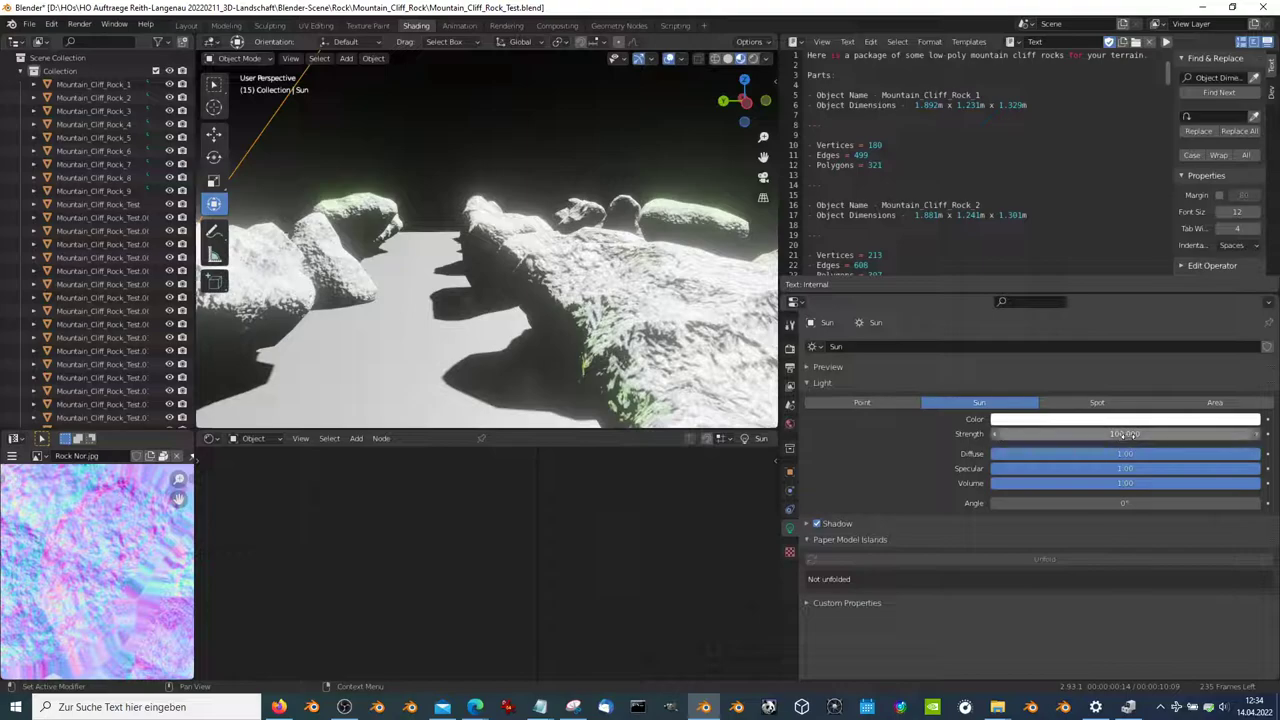
{"action": "mouse_move", "coordinate": [1125, 433]}
{"action": "left_mouse_down"}
{"action": "mouse_move", "coordinate": [995, 433]}
{"action": "mouse_move", "coordinate": [1010, 433]}
{"action": "left_mouse_up"}
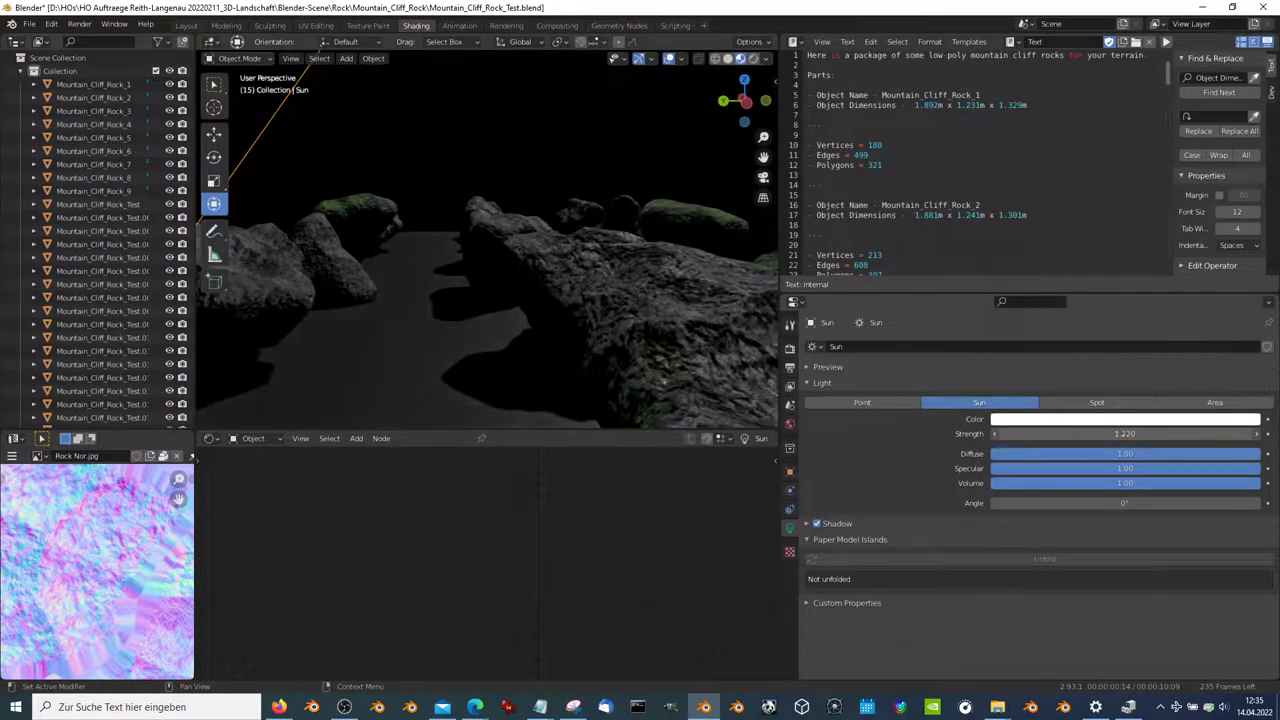
{"action": "mouse_move", "coordinate": [760, 190]}
{"action": "middle_mouse_down"}
{"action": "mouse_move", "coordinate": [702, 180]}
{"action": "mouse_move", "coordinate": [470, 192]}
{"action": "mouse_move", "coordinate": [450, 156]}
{"action": "mouse_move", "coordinate": [500, 180]}
{"action": "middle_mouse_up"}
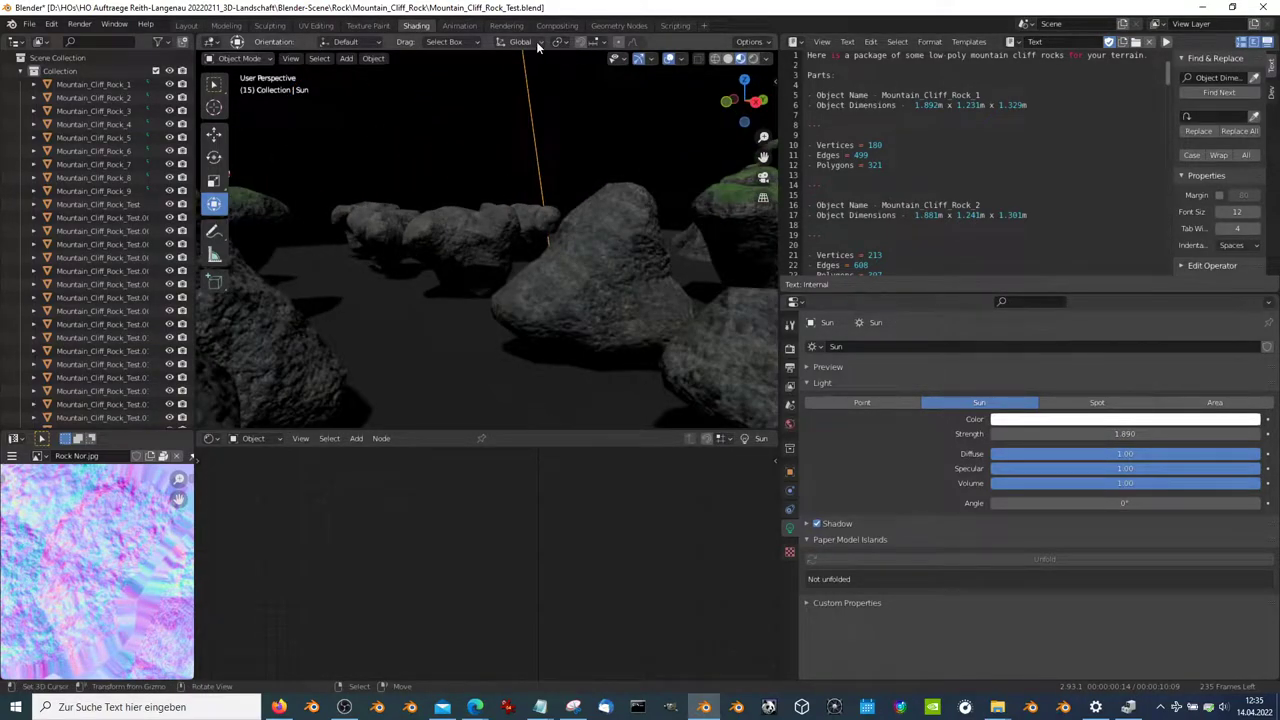
Step: Raise the preview World Strength to 1.039 and select a rock to show its material
{"action": "left_click", "coordinate": [768, 58]}
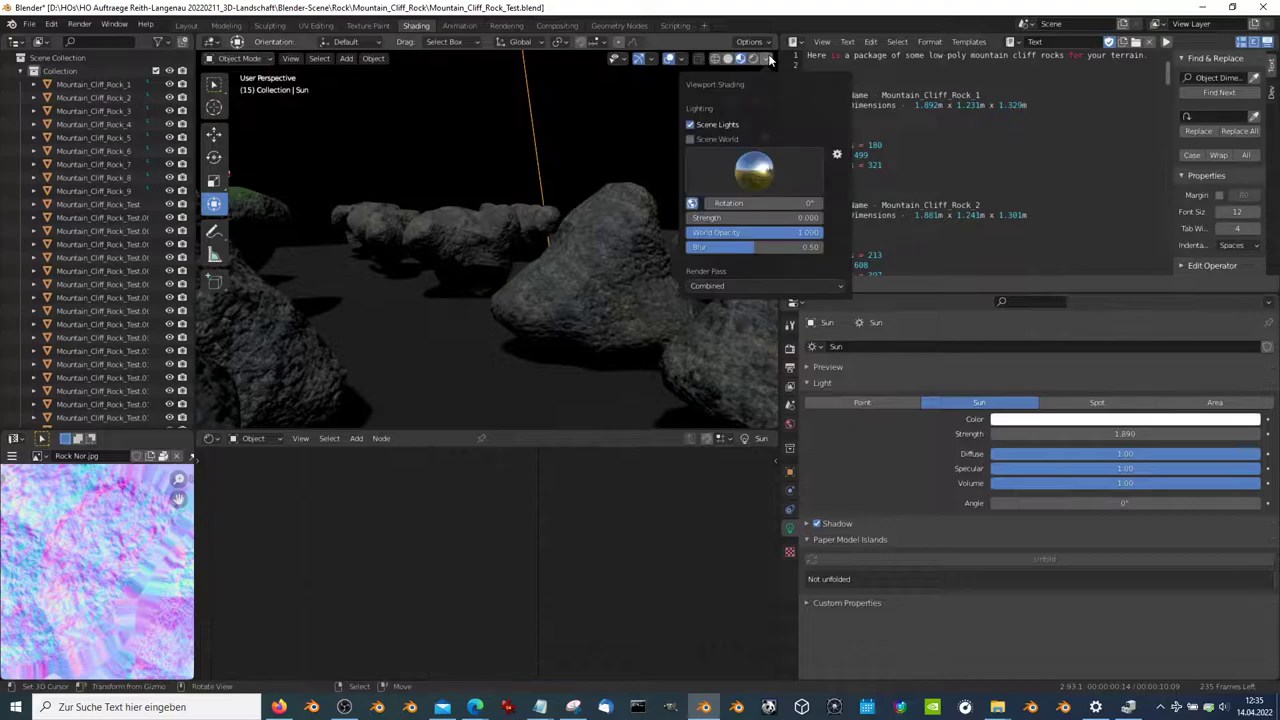
{"action": "left_click_drag", "start_coordinate": [717, 215], "coordinate": [743, 217]}
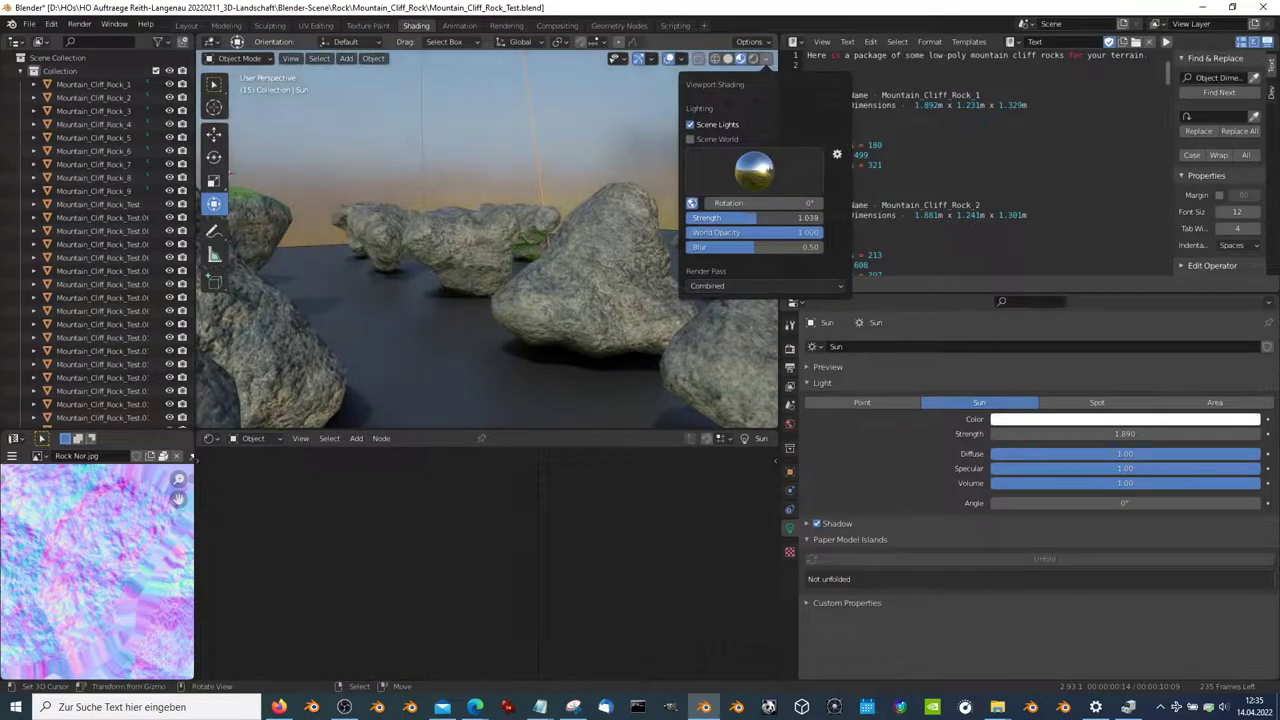
{"action": "middle_click_drag", "start_coordinate": [482, 270], "coordinate": [540, 272]}
{"action": "left_click", "coordinate": [562, 274]}
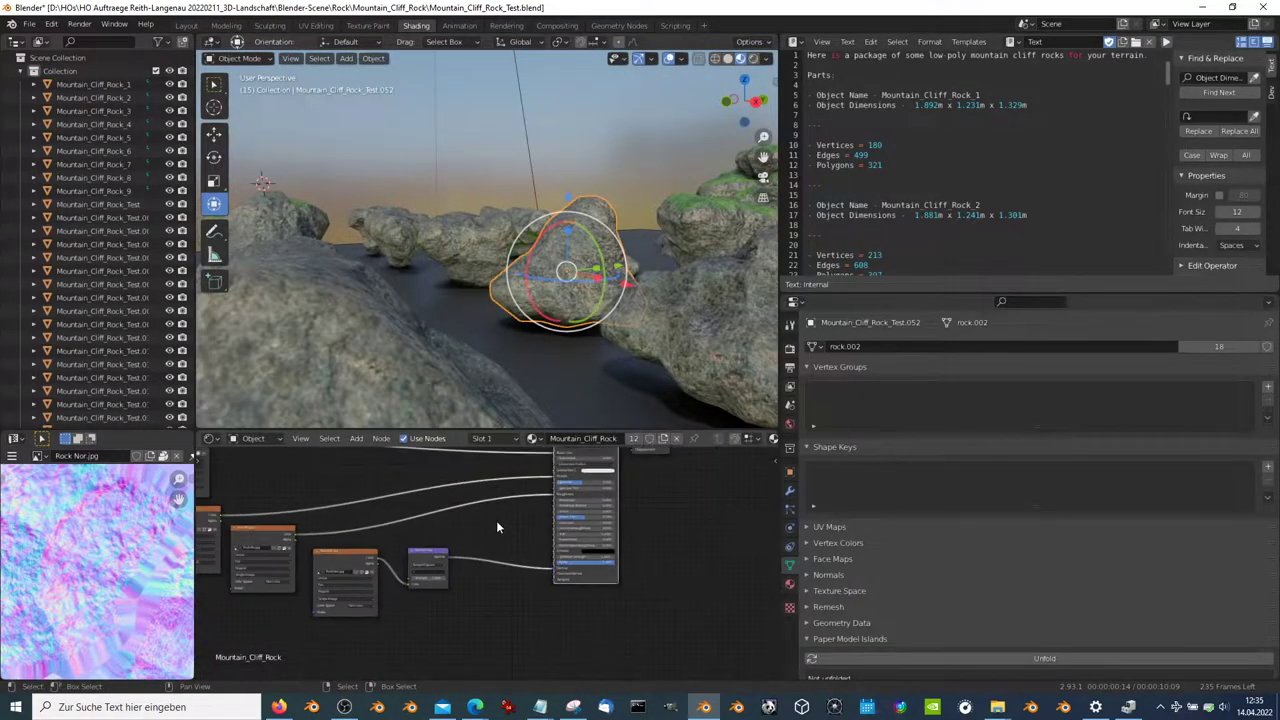
Step: Splice a Vector node into the top texture link feeding the Principled BSDF
{"action": "middle_click_drag", "start_coordinate": [496, 527], "coordinate": [502, 575]}
{"action": "mouse_move", "coordinate": [520, 380]}
{"action": "middle_mouse_down"}
{"action": "mouse_move", "coordinate": [593, 326]}
{"action": "mouse_move", "coordinate": [727, 363]}
{"action": "middle_mouse_up"}
{"action": "scroll", "coordinate": [547, 360], "scroll_direction": "up", "scroll_amount": 3}
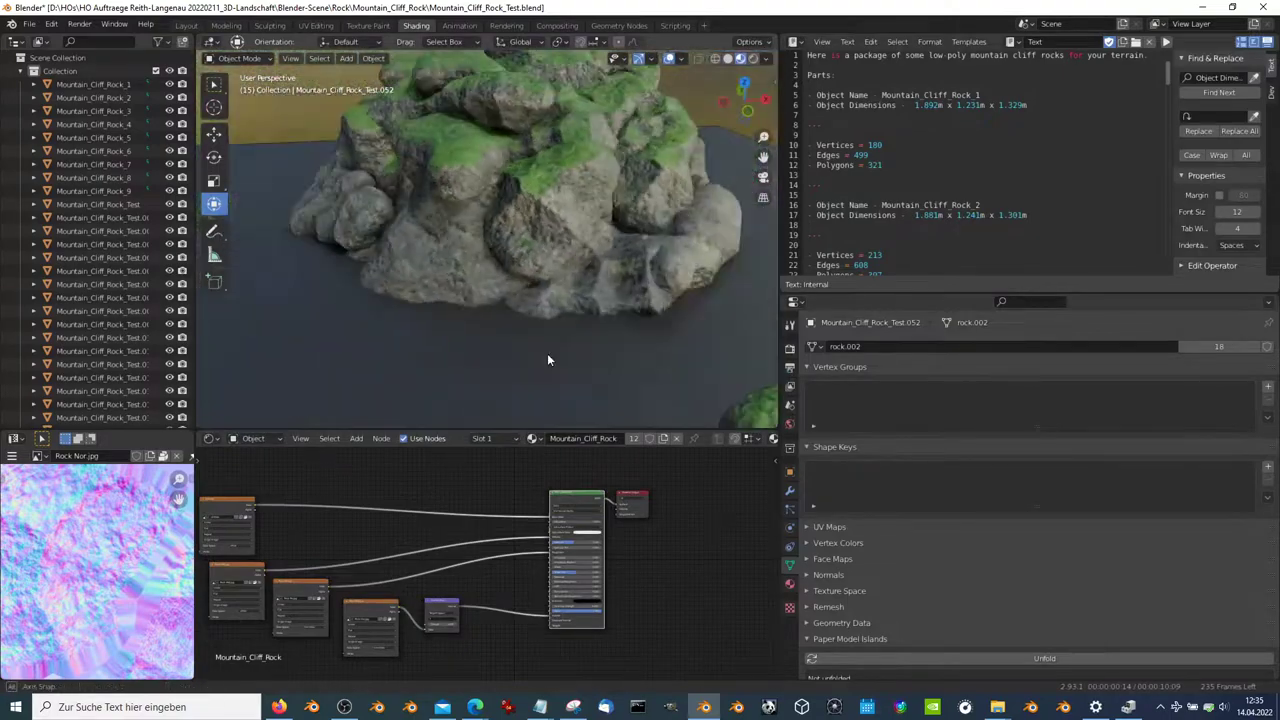
{"action": "middle_click_drag", "start_coordinate": [548, 360], "coordinate": [672, 326]}
{"action": "scroll", "coordinate": [527, 293], "scroll_direction": "up", "scroll_amount": 3}
{"action": "scroll", "coordinate": [488, 267], "scroll_direction": "down", "scroll_amount": 2}
{"action": "middle_click_drag", "start_coordinate": [488, 267], "coordinate": [622, 279]}
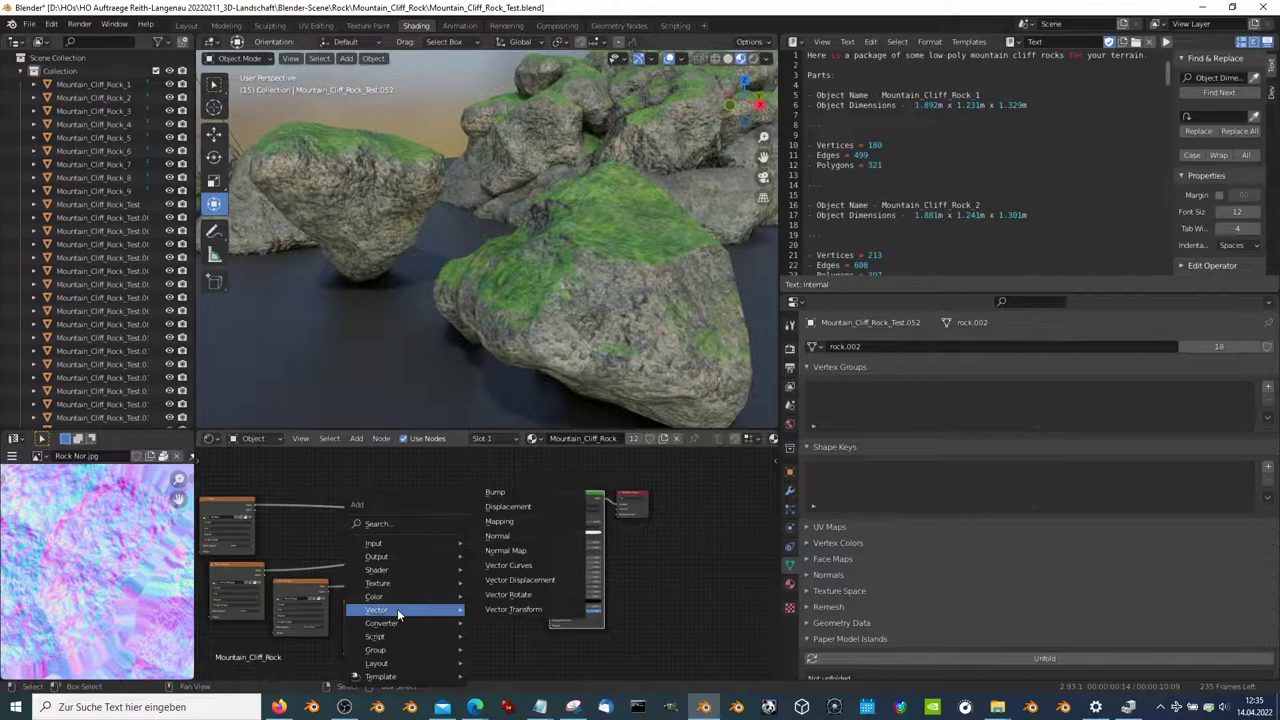
{"action": "mouse_move", "coordinate": [381, 623]}
{"action": "left_click", "coordinate": [400, 512]}
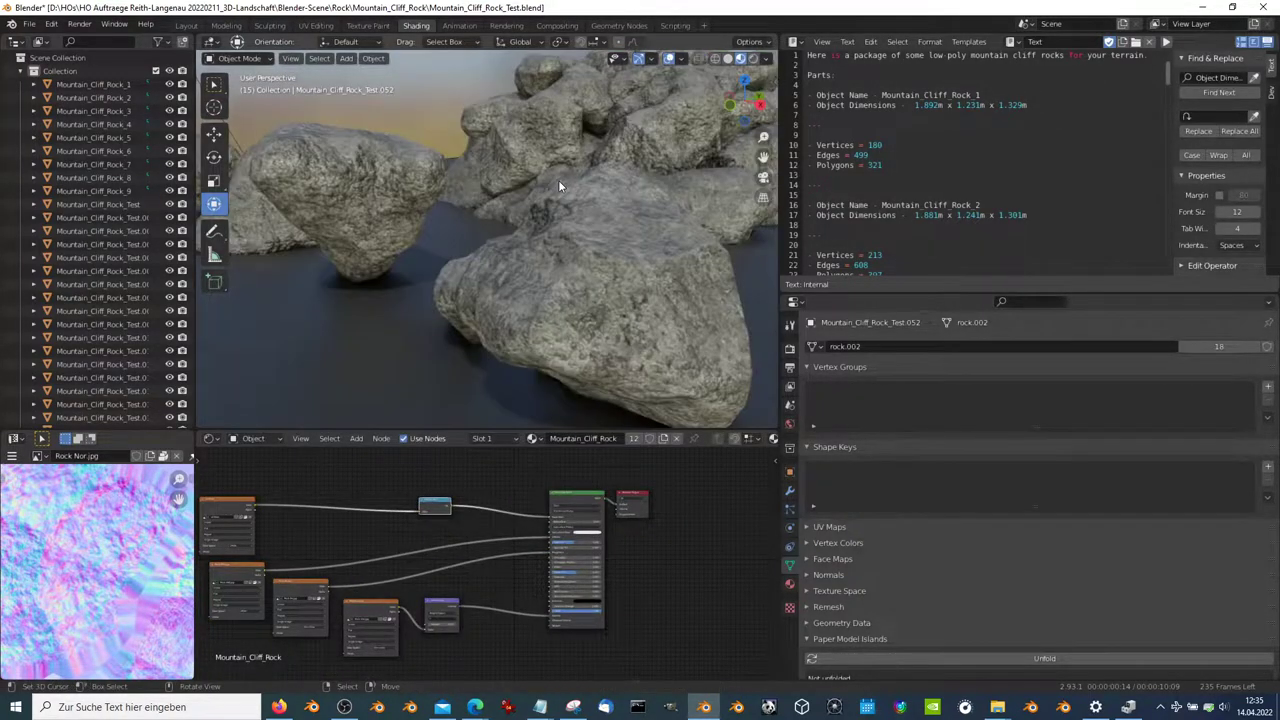
Step: Orbit to a top-down view of the rocks and maximize the 3D viewport
{"action": "mouse_move", "coordinate": [558, 180]}
{"action": "middle_mouse_down"}
{"action": "mouse_move", "coordinate": [467, 214]}
{"action": "mouse_move", "coordinate": [532, 243]}
{"action": "mouse_move", "coordinate": [575, 346]}
{"action": "mouse_move", "coordinate": [614, 357]}
{"action": "middle_mouse_up"}
{"action": "key", "text": "ctrl+space"}
{"action": "scroll", "coordinate": [575, 346], "scroll_direction": "up", "scroll_amount": 5}
{"action": "scroll", "coordinate": [536, 339], "scroll_direction": "down", "scroll_amount": 5}
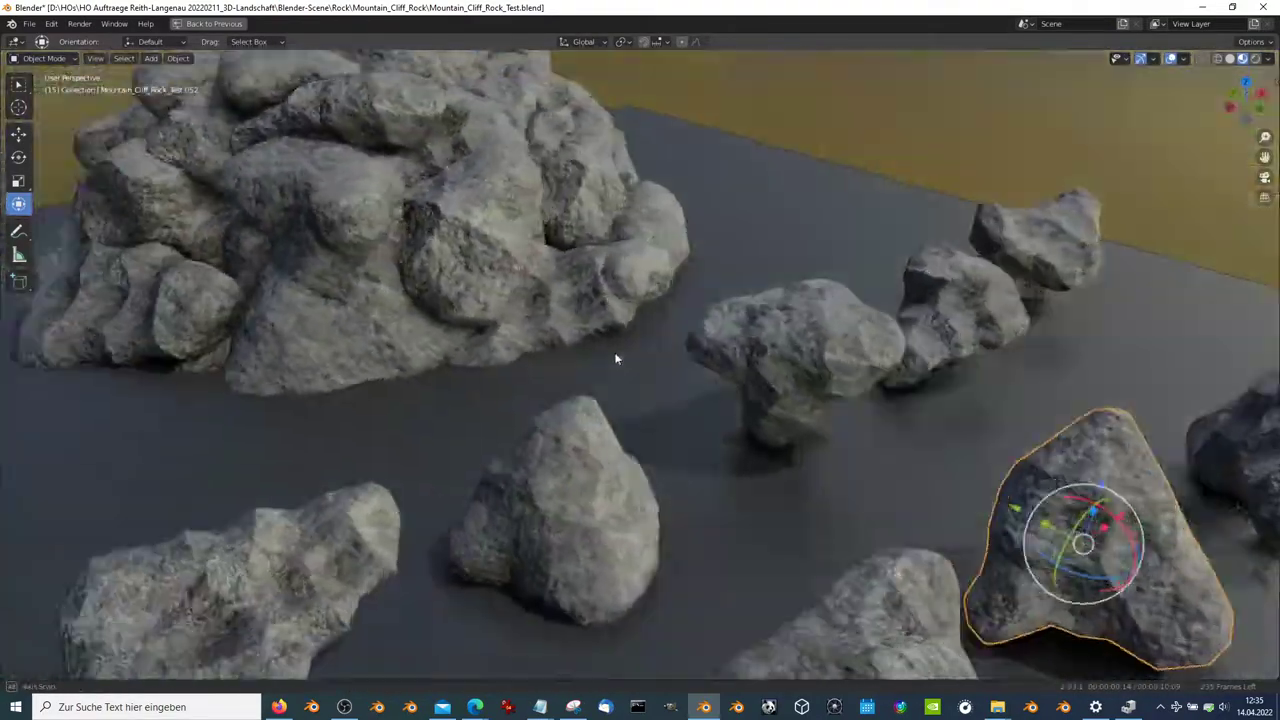
Step: Restore the multi-editor layout and delete the spliced Vector node from the rock material
{"action": "scroll", "coordinate": [614, 357], "scroll_direction": "up", "scroll_amount": 5}
{"action": "scroll", "coordinate": [577, 325], "scroll_direction": "down", "scroll_amount": 3}
{"action": "key", "text": "ctrl+space"}
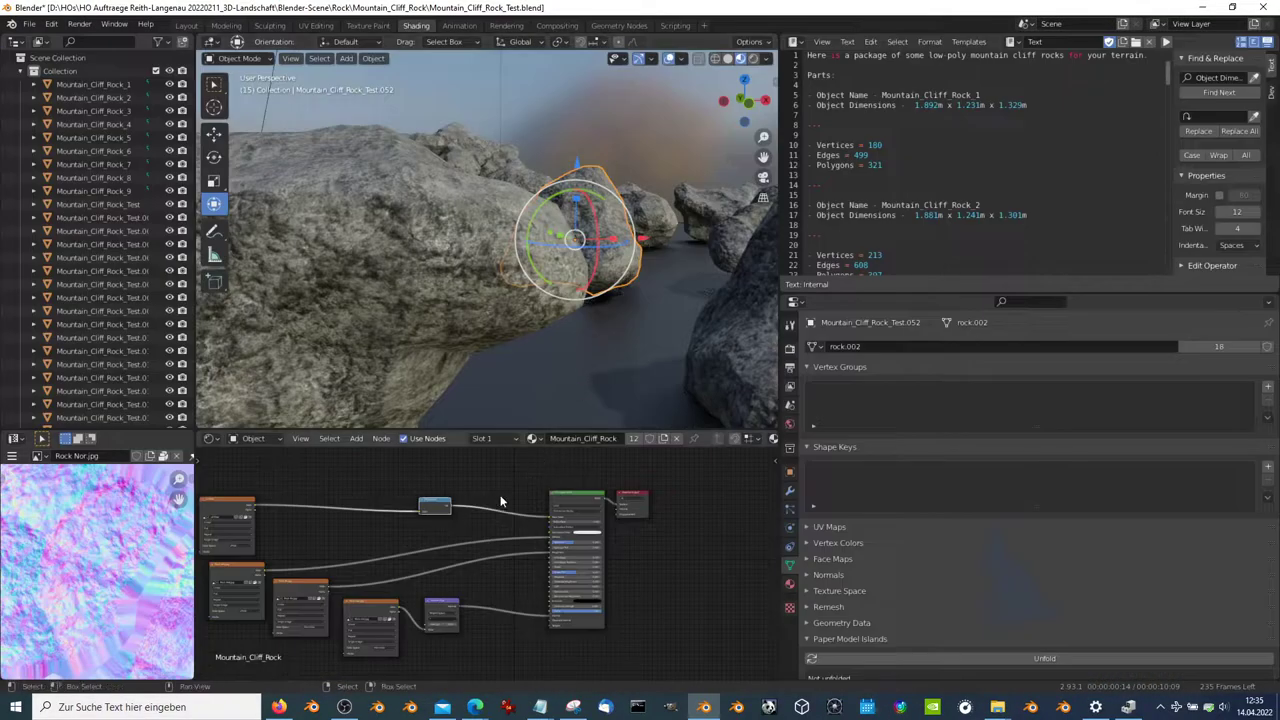
{"action": "middle_click_drag", "start_coordinate": [377, 500], "coordinate": [414, 492]}
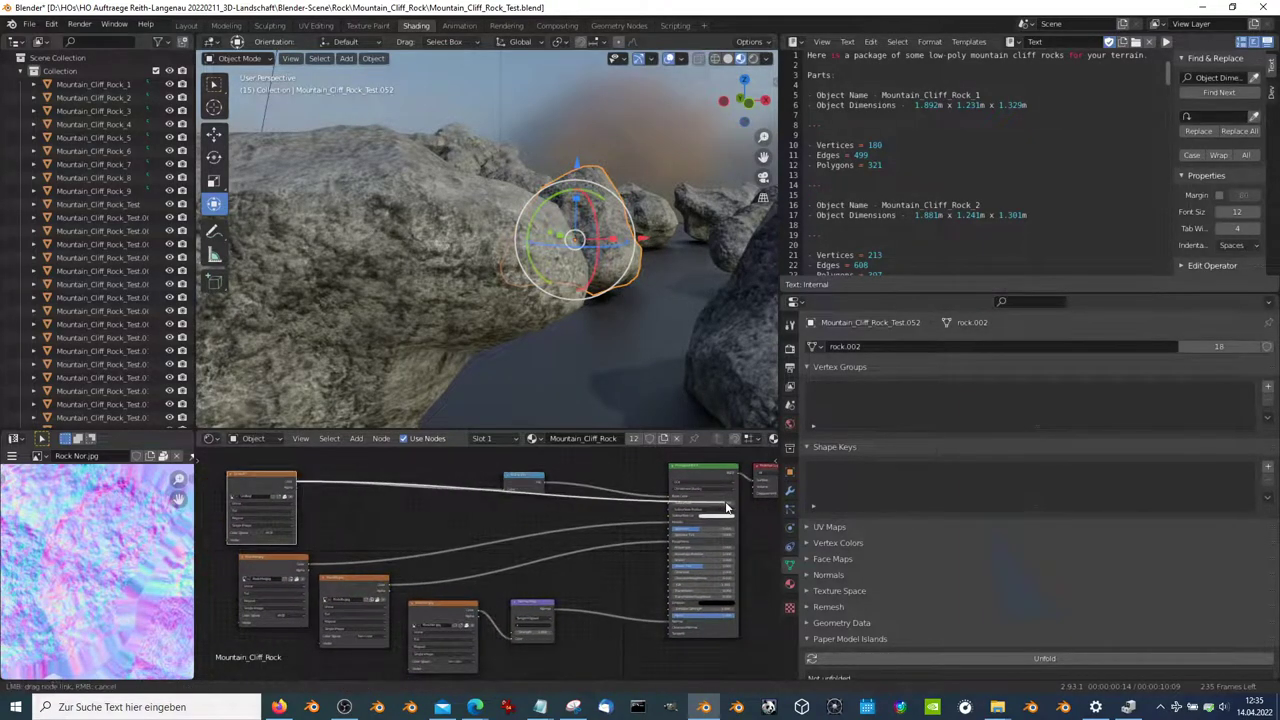
{"action": "left_click_drag", "start_coordinate": [513, 481], "coordinate": [530, 478]}
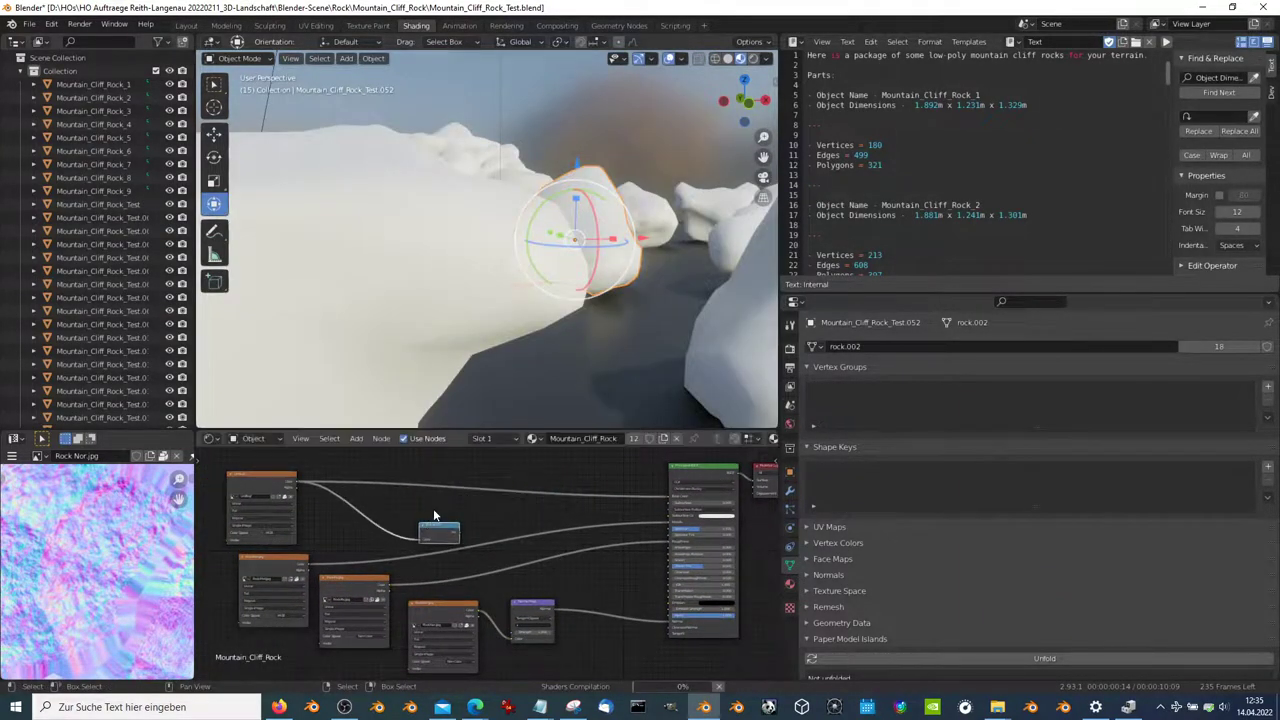
{"action": "key", "text": "Delete"}
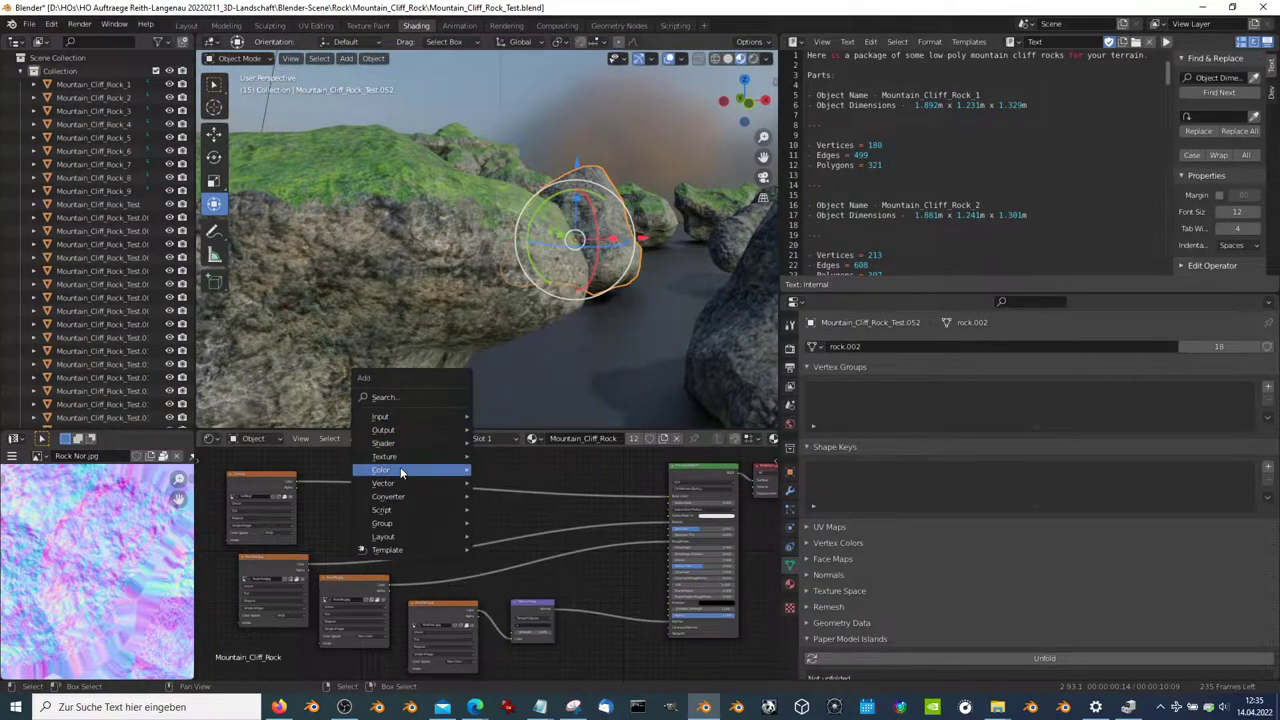
Step: Drop a Bright/Contrast node on the texture-to-Base Color link and try Bright and Contrast at 10
{"action": "mouse_move", "coordinate": [381, 470]}
{"action": "left_click", "coordinate": [522, 467]}
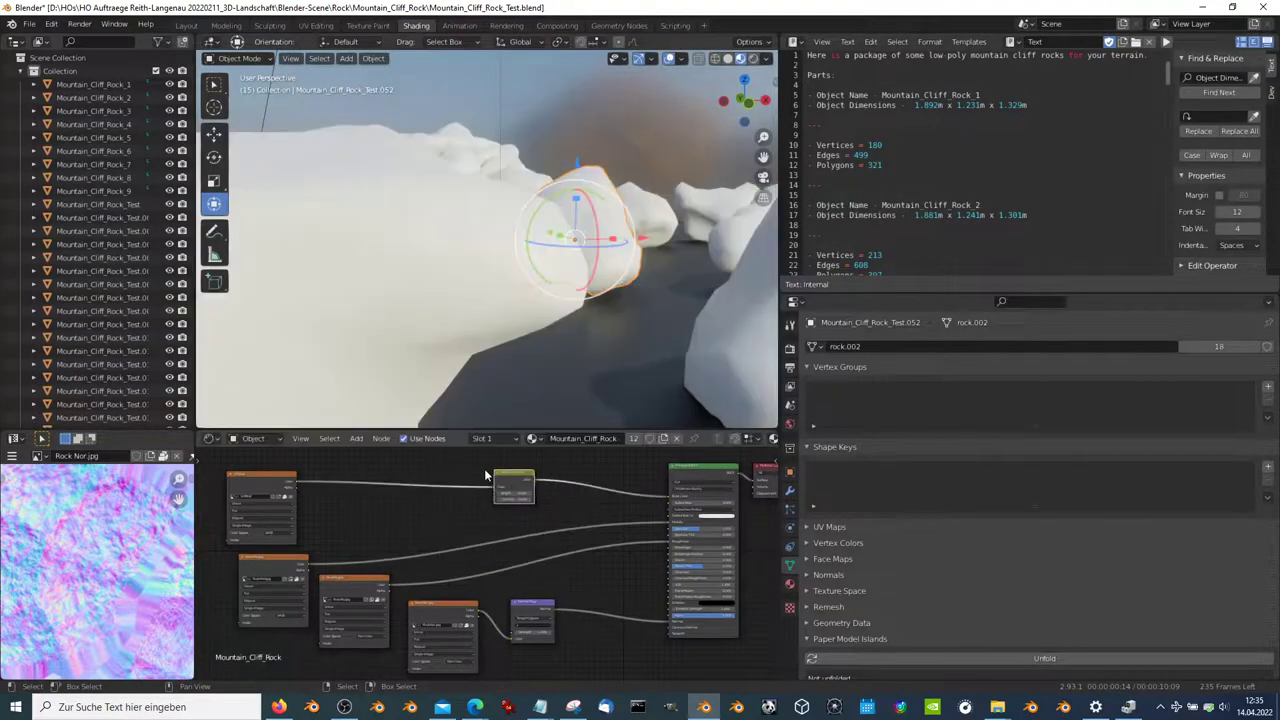
{"action": "scroll", "coordinate": [539, 515], "scroll_direction": "up", "scroll_amount": 2}
{"action": "scroll", "coordinate": [450, 637], "scroll_direction": "up", "scroll_amount": 2}
{"action": "left_click", "coordinate": [438, 595]}
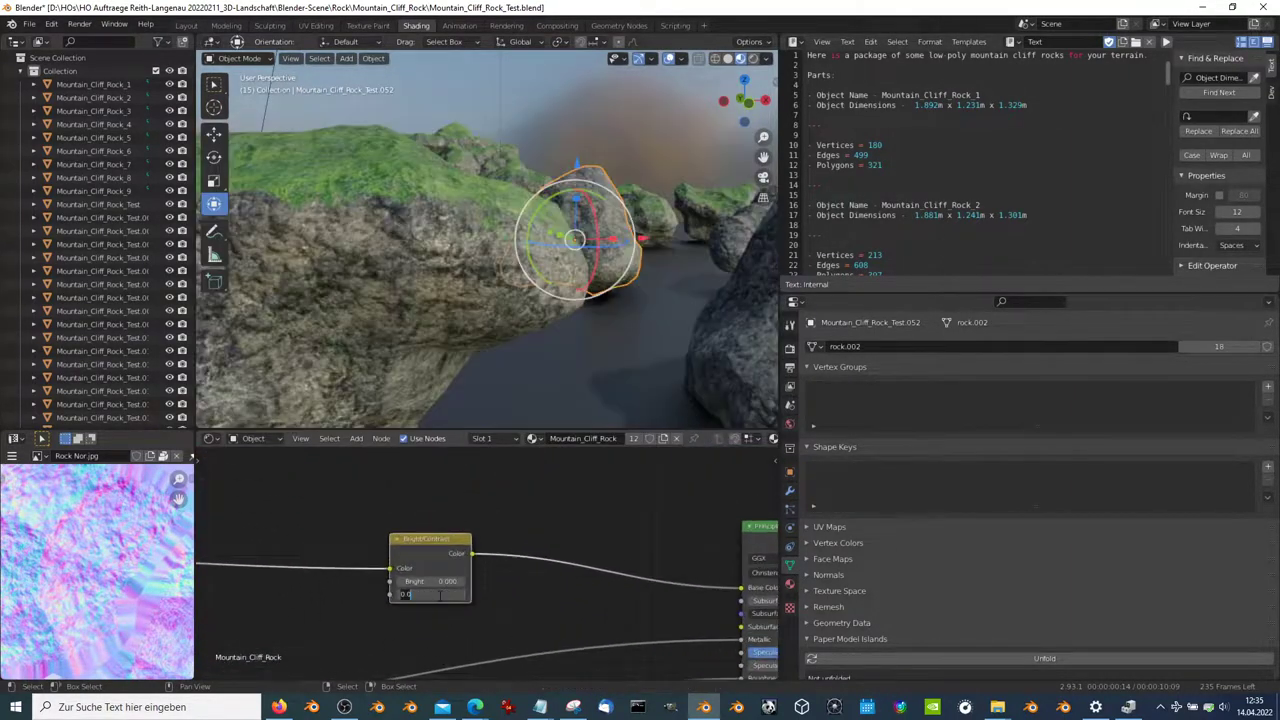
{"action": "key", "text": "Return"}
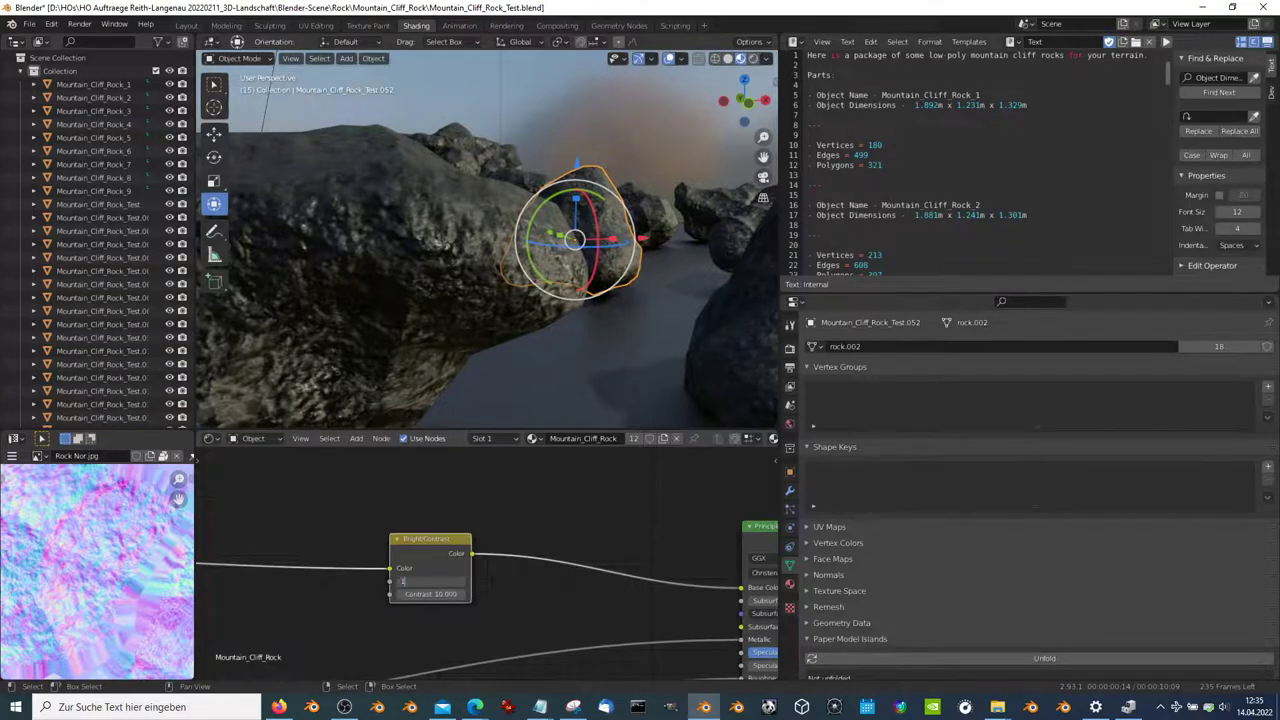
{"action": "type", "text": "0"}
{"action": "key", "text": "Return"}
{"action": "key", "text": "Return"}
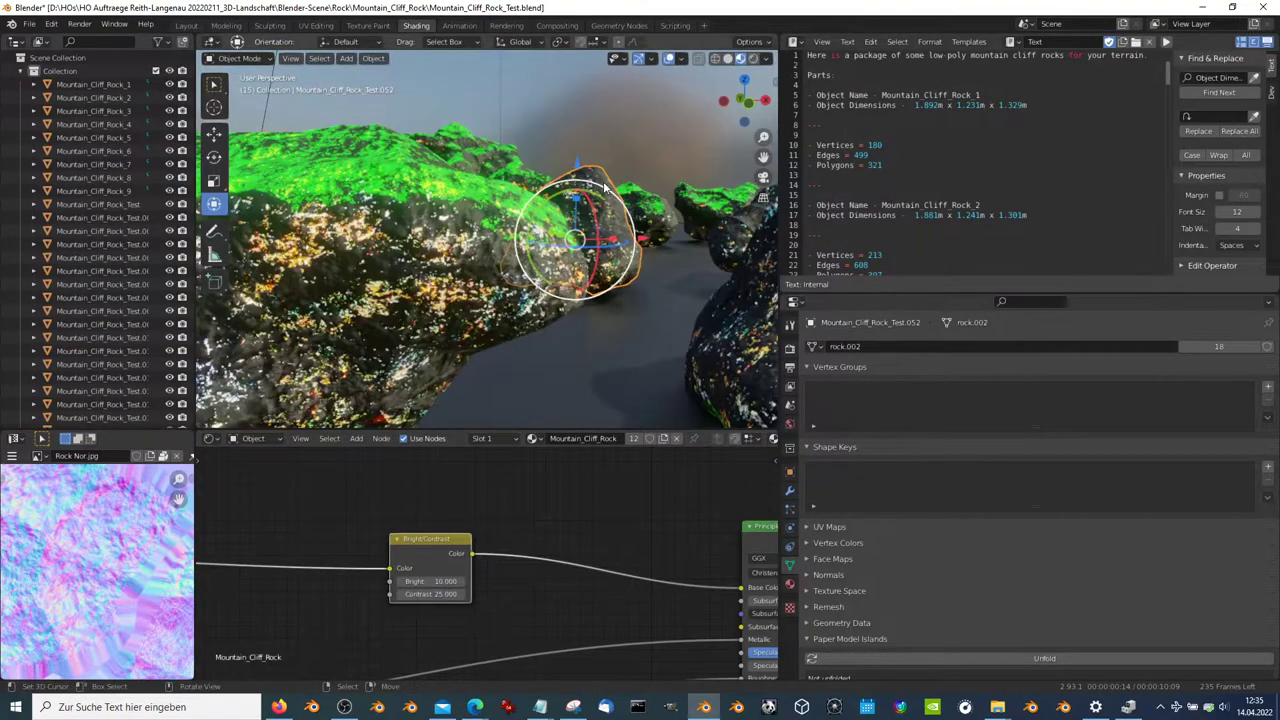
{"action": "scroll", "coordinate": [576, 277], "scroll_direction": "down", "scroll_amount": 3}
{"action": "mouse_move", "coordinate": [576, 277]}
{"action": "middle_mouse_down"}
{"action": "mouse_move", "coordinate": [540, 261]}
{"action": "mouse_move", "coordinate": [590, 323]}
{"action": "mouse_move", "coordinate": [558, 276]}
{"action": "mouse_move", "coordinate": [520, 330]}
{"action": "middle_mouse_up"}
{"action": "scroll", "coordinate": [584, 240], "scroll_direction": "up", "scroll_amount": 3}
Step: Set Bright back to 1 and fine-tune Contrast to 2.28, checking the rock close-up
{"action": "mouse_move", "coordinate": [445, 601]}
{"action": "left_mouse_down"}
{"action": "mouse_move", "coordinate": [400, 609]}
{"action": "mouse_move", "coordinate": [450, 591]}
{"action": "left_mouse_up"}
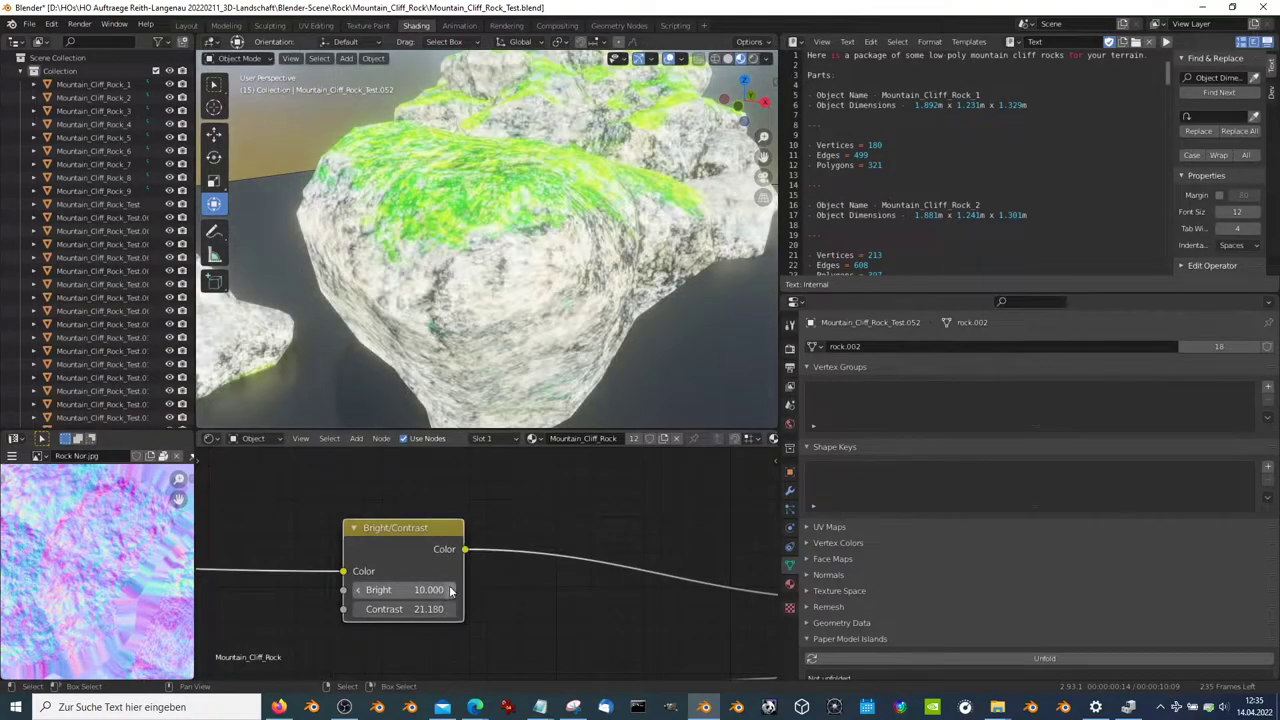
{"action": "type", "text": "1"}
{"action": "key", "text": "Return"}
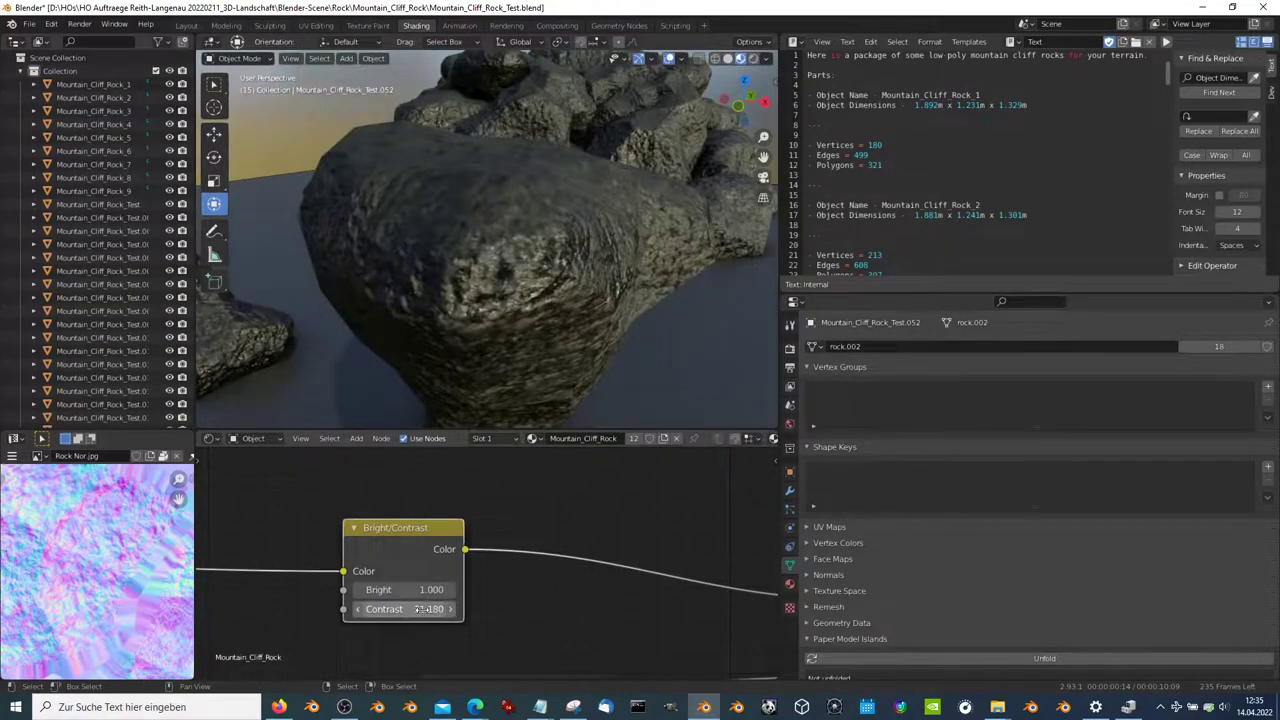
{"action": "type", "text": "0"}
{"action": "key", "text": "Return"}
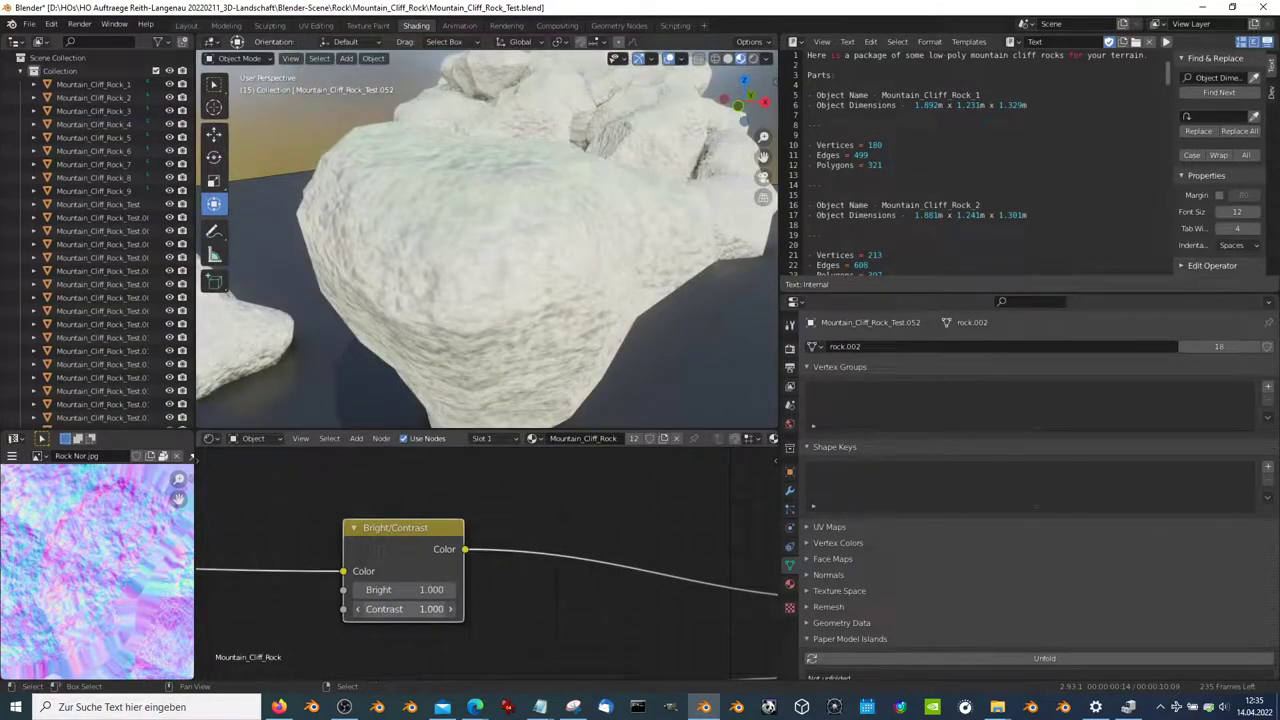
{"action": "left_click_drag", "start_coordinate": [430, 609], "coordinate": [460, 609]}
{"action": "scroll", "coordinate": [520, 296], "scroll_direction": "up", "scroll_amount": 5}
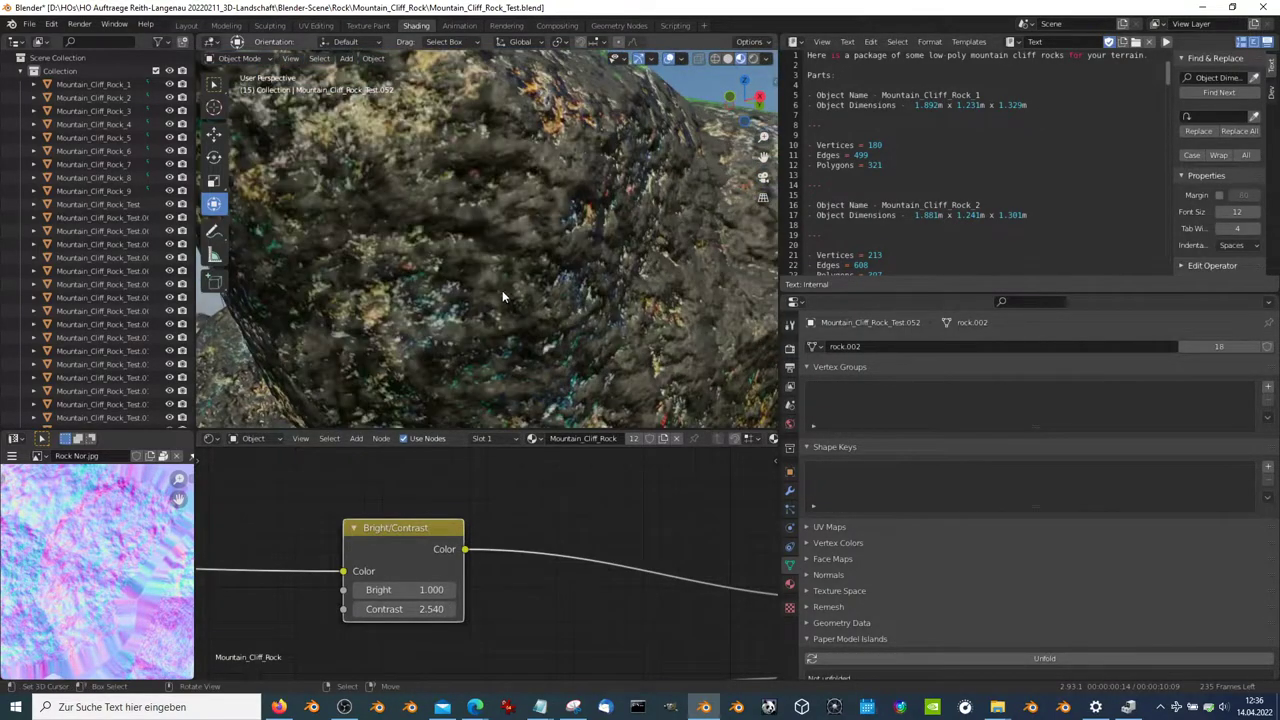
{"action": "middle_click_drag", "start_coordinate": [502, 296], "coordinate": [485, 515]}
{"action": "left_click_drag", "start_coordinate": [445, 609], "coordinate": [430, 609]}
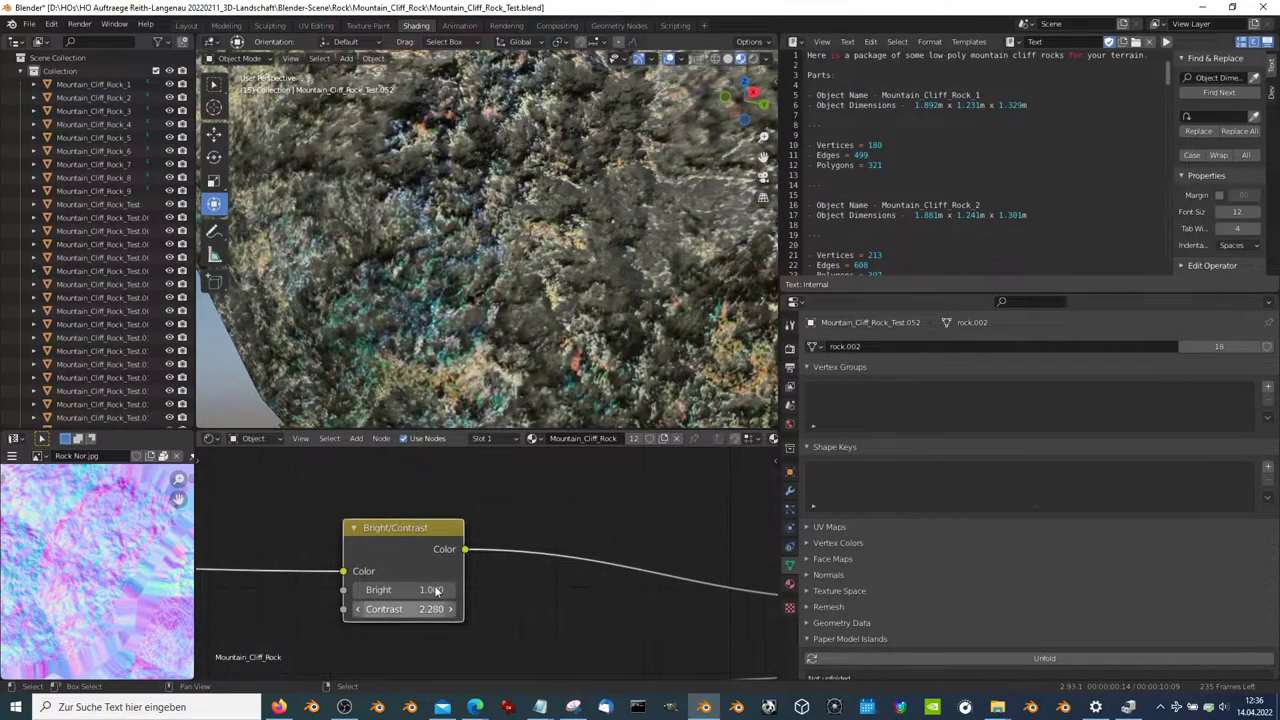
{"action": "scroll", "coordinate": [632, 340], "scroll_direction": "down", "scroll_amount": 8}
{"action": "middle_click_drag", "start_coordinate": [632, 340], "coordinate": [452, 220]}
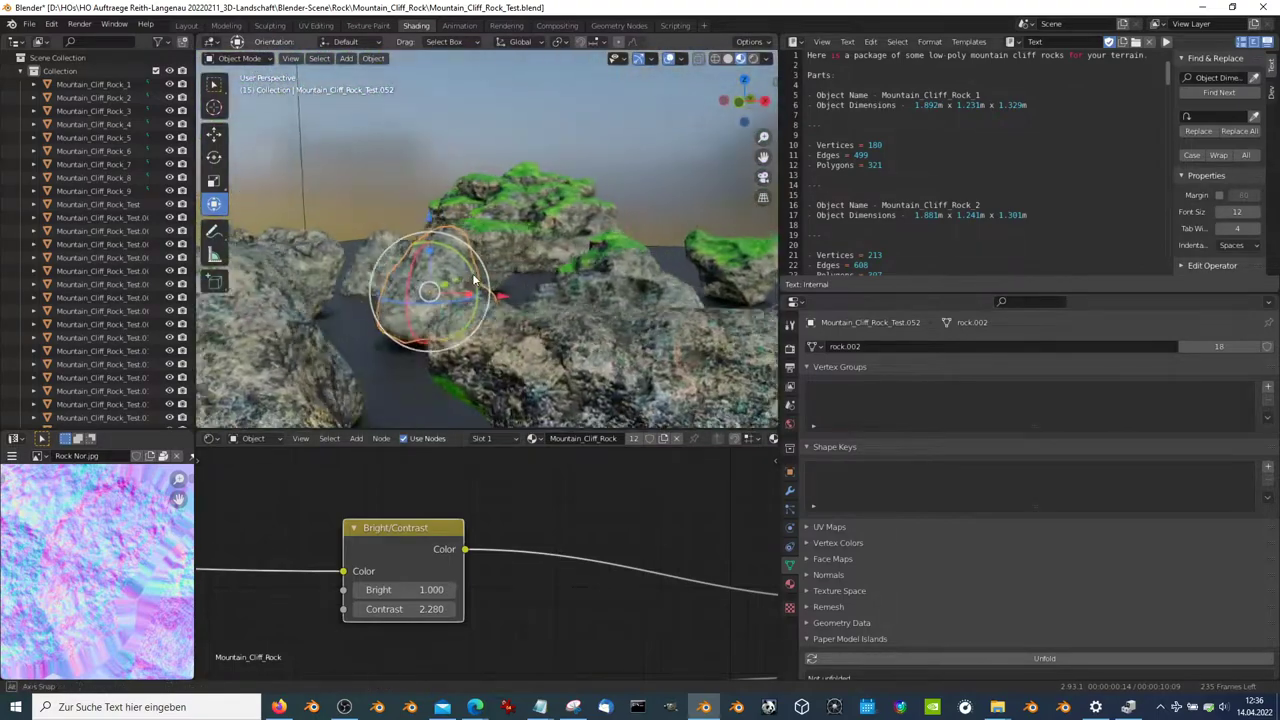
Step: Keep Contrast at 2.280 and orbit out to an overview of the mossy rock field
{"action": "scroll", "coordinate": [452, 220], "scroll_direction": "up", "scroll_amount": 5}
{"action": "left_click_drag", "start_coordinate": [430, 609], "coordinate": [430, 609]}
{"action": "mouse_move", "coordinate": [541, 249]}
{"action": "middle_mouse_down"}
{"action": "mouse_move", "coordinate": [536, 274]}
{"action": "mouse_move", "coordinate": [315, 270]}
{"action": "middle_mouse_up"}
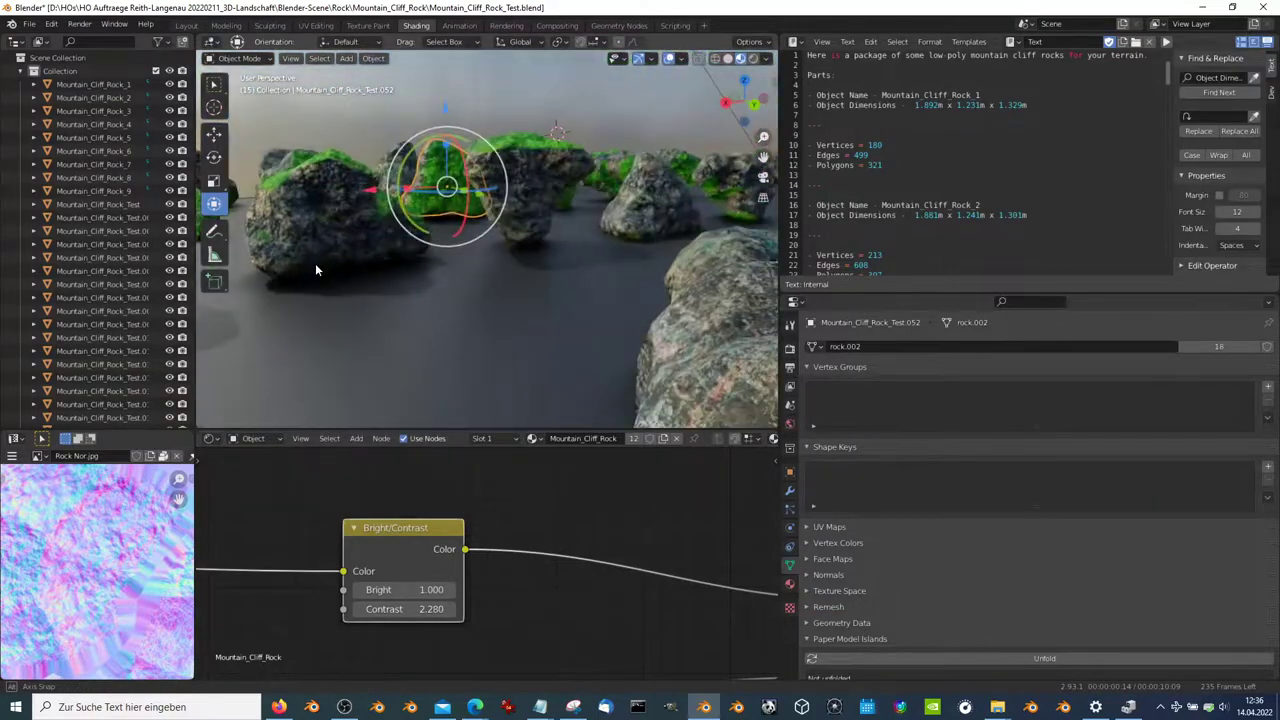
{"action": "scroll", "coordinate": [489, 226], "scroll_direction": "down", "scroll_amount": 5}
{"action": "mouse_move", "coordinate": [468, 243]}
{"action": "middle_mouse_down"}
{"action": "mouse_move", "coordinate": [630, 266]}
{"action": "mouse_move", "coordinate": [548, 250]}
{"action": "mouse_move", "coordinate": [559, 258]}
{"action": "middle_mouse_up"}
Step: Maximize the 3D viewport for a low close-up of the rocks, then switch to OBS
{"action": "key", "text": "ctrl+space"}
{"action": "mouse_move", "coordinate": [477, 266]}
{"action": "middle_mouse_down"}
{"action": "mouse_move", "coordinate": [1001, 263]}
{"action": "mouse_move", "coordinate": [850, 372]}
{"action": "mouse_move", "coordinate": [813, 244]}
{"action": "middle_mouse_up"}
{"action": "scroll", "coordinate": [1001, 257], "scroll_direction": "down", "scroll_amount": 5}
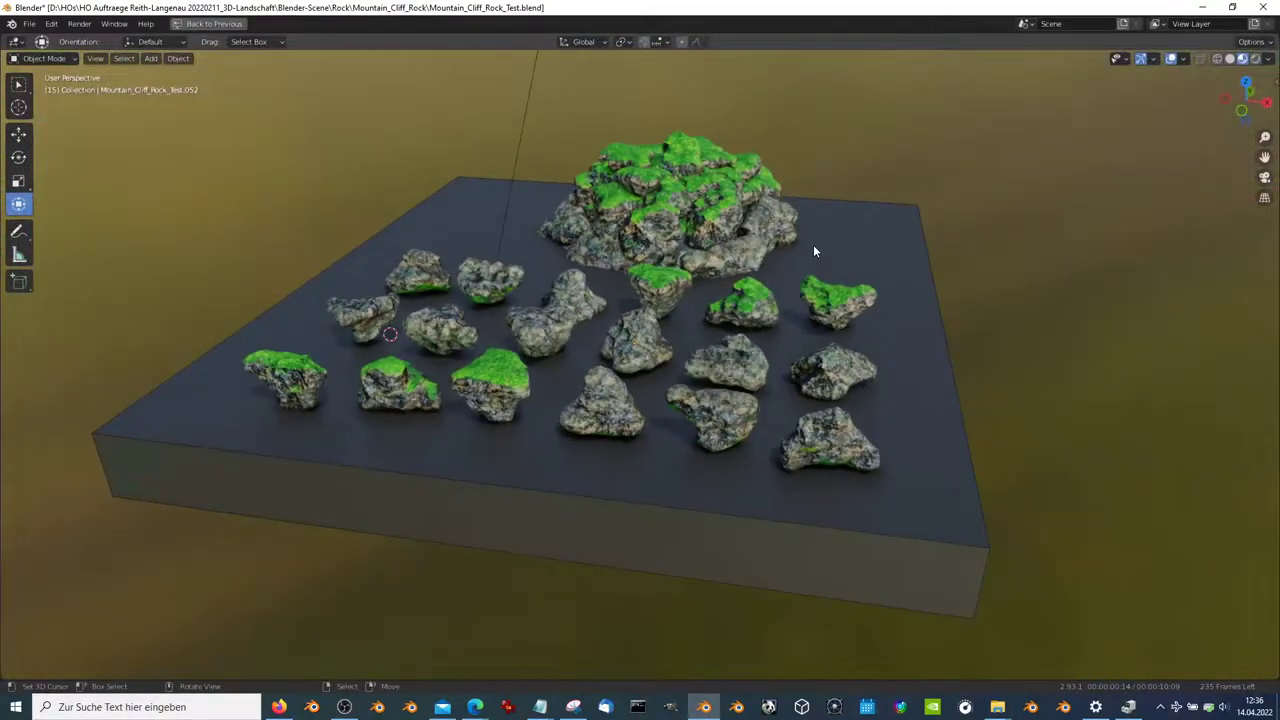
{"action": "key", "text": "alt+Tab"}
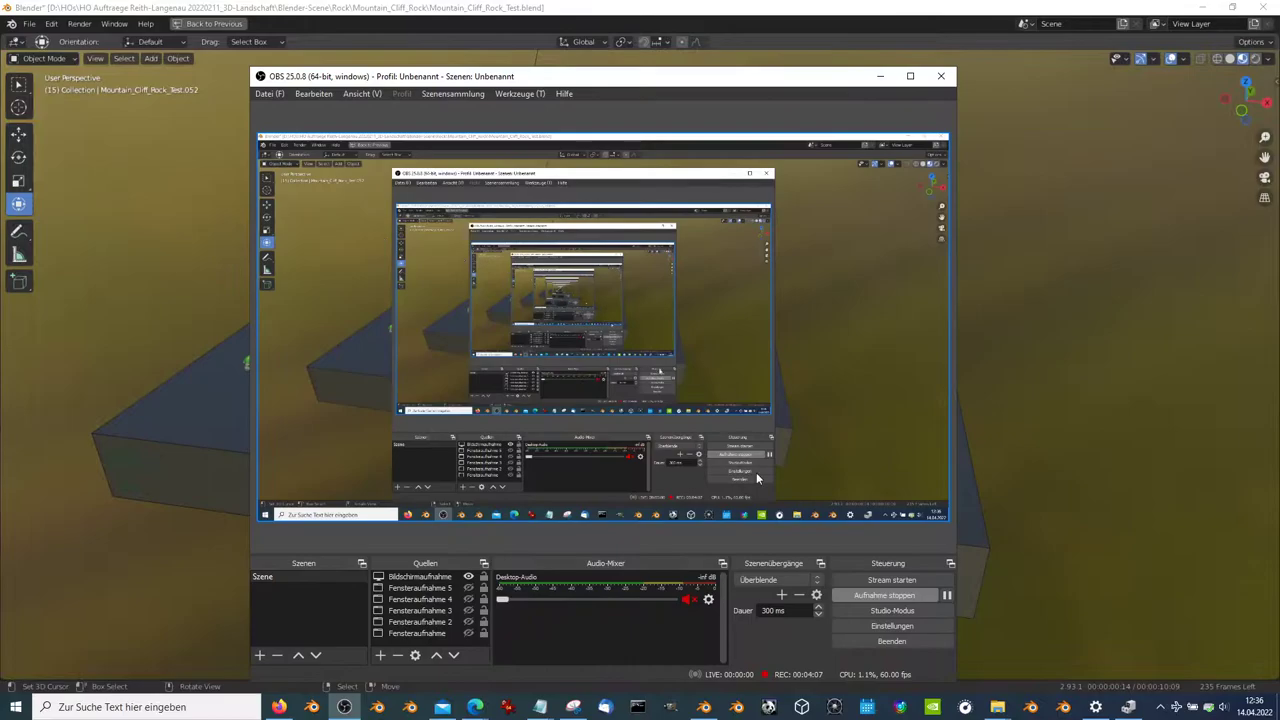